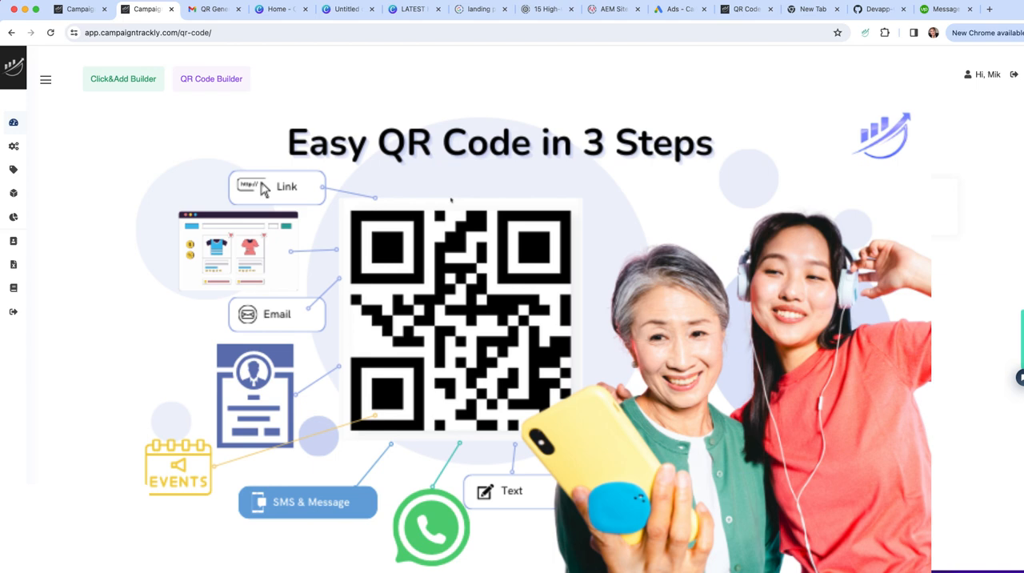
Start creating a new QR code in the QR Code Builder
click(119, 86)
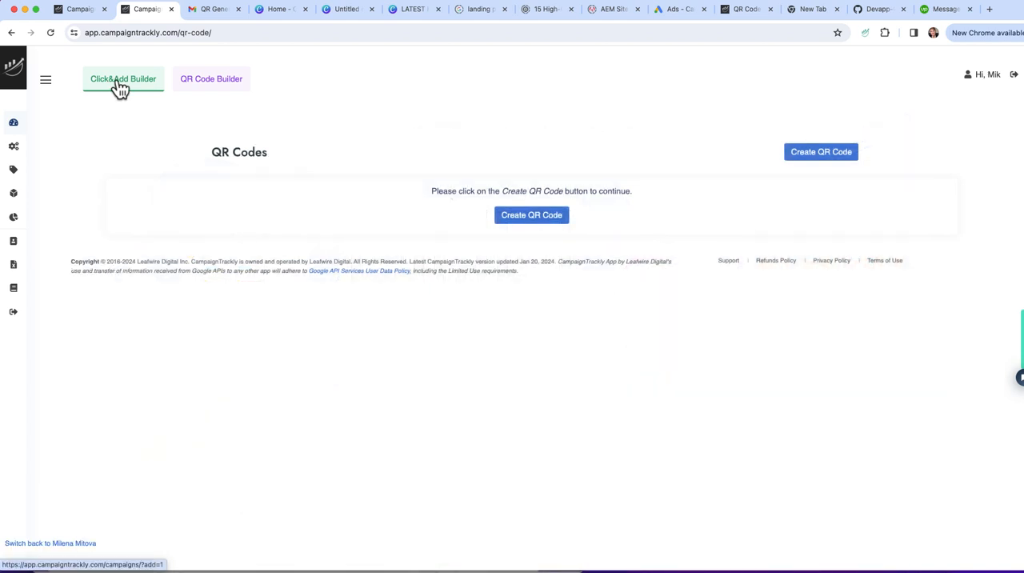
click(207, 86)
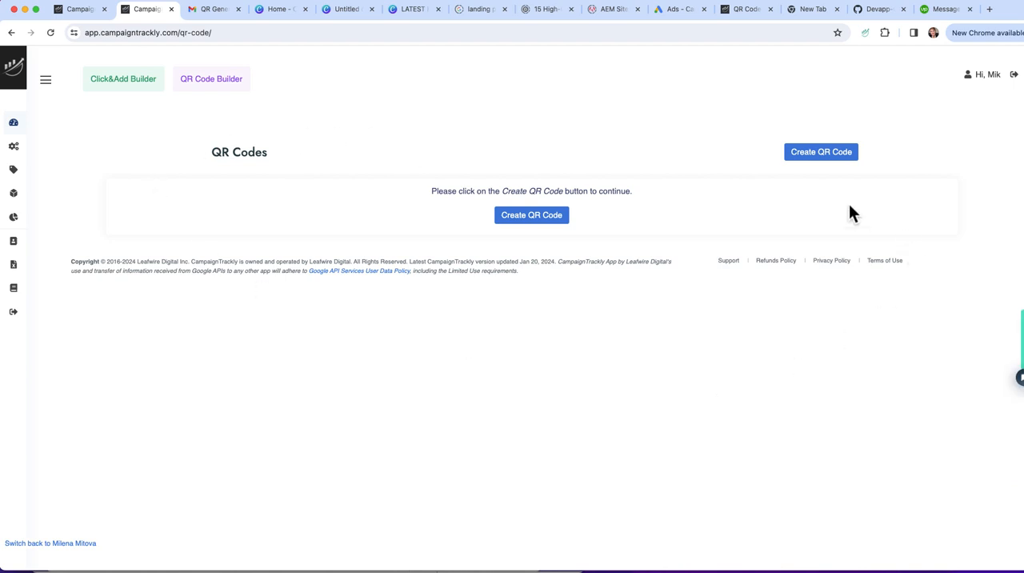
click(536, 218)
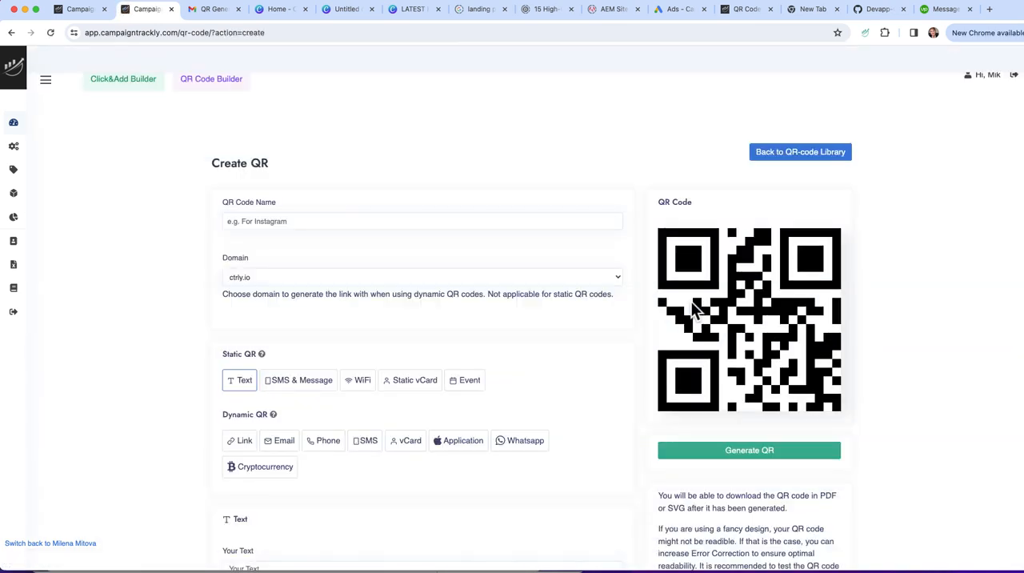
Review the static and dynamic QR code types on the creation form, including the fields of the dynamic Link type
scroll(594, 344, down, 3)
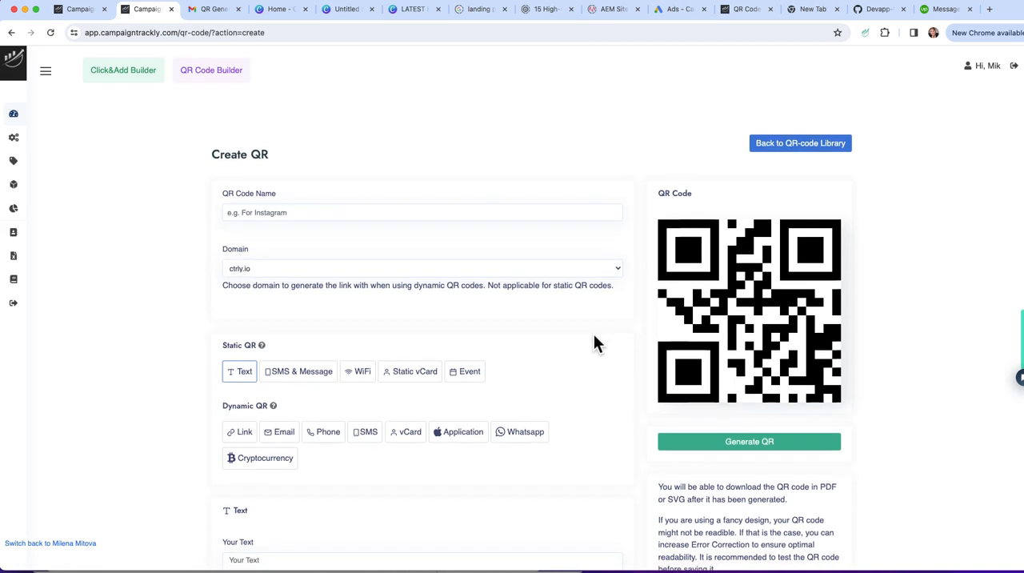
scroll(594, 344, down, 2)
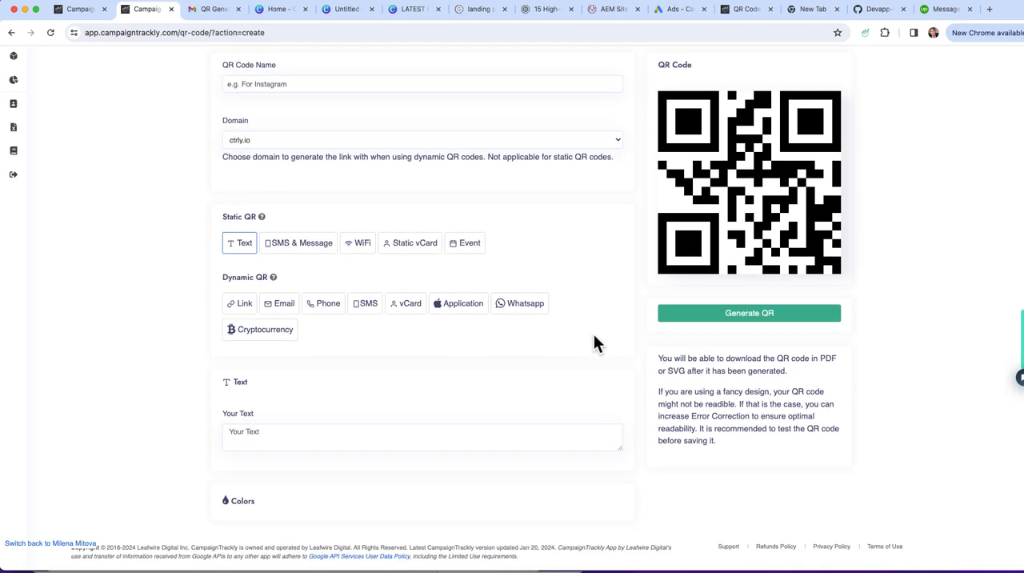
scroll(594, 344, up, 3)
scroll(593, 335, down, 2)
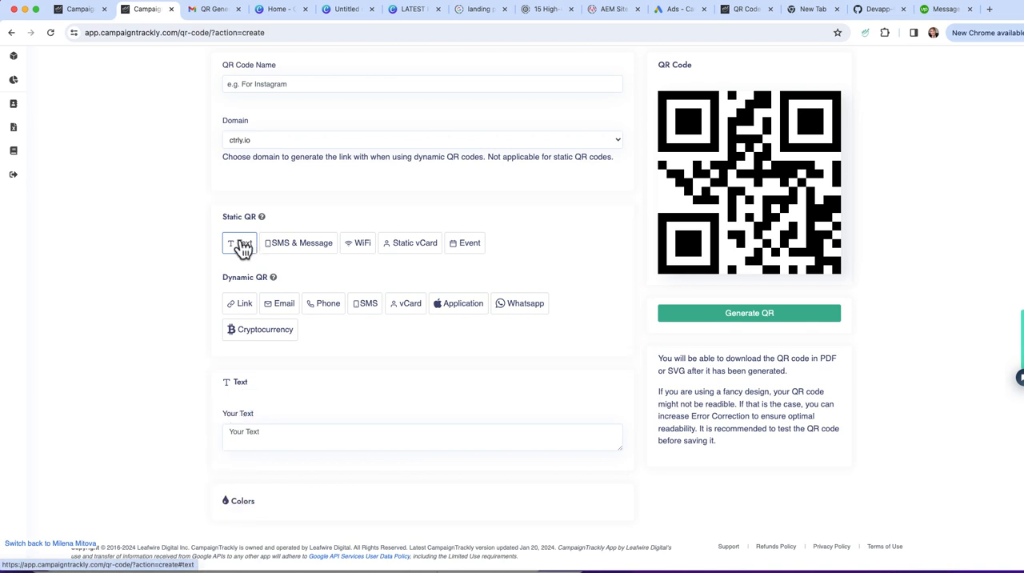
click(241, 305)
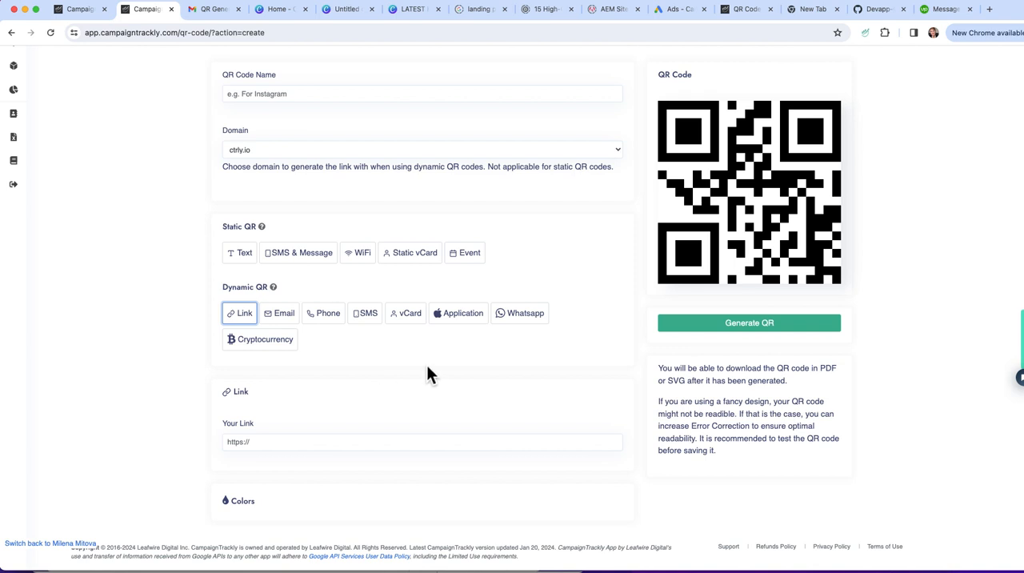
scroll(506, 352, up, 3)
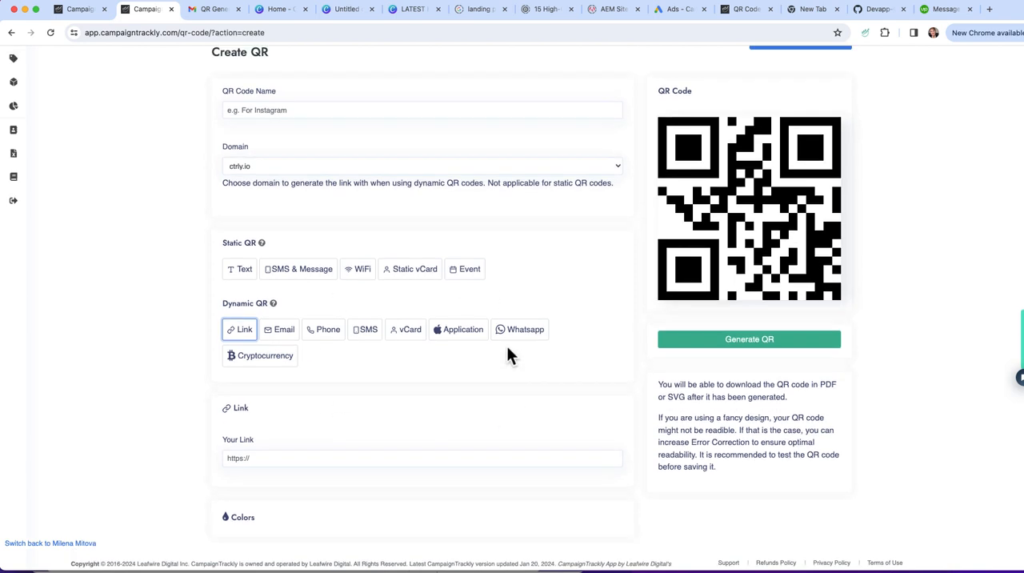
scroll(508, 353, down, 3)
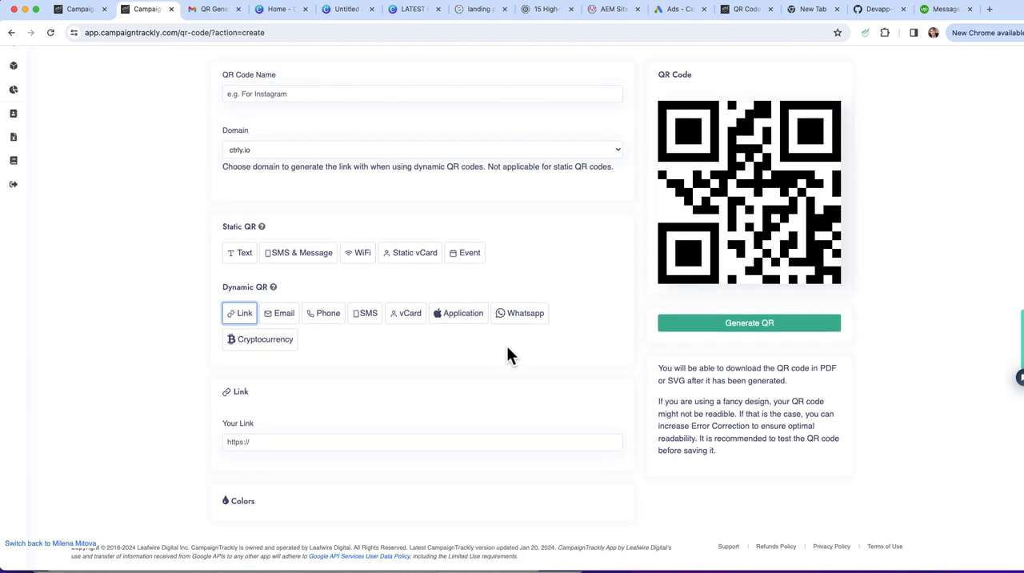
scroll(506, 355, up, 2)
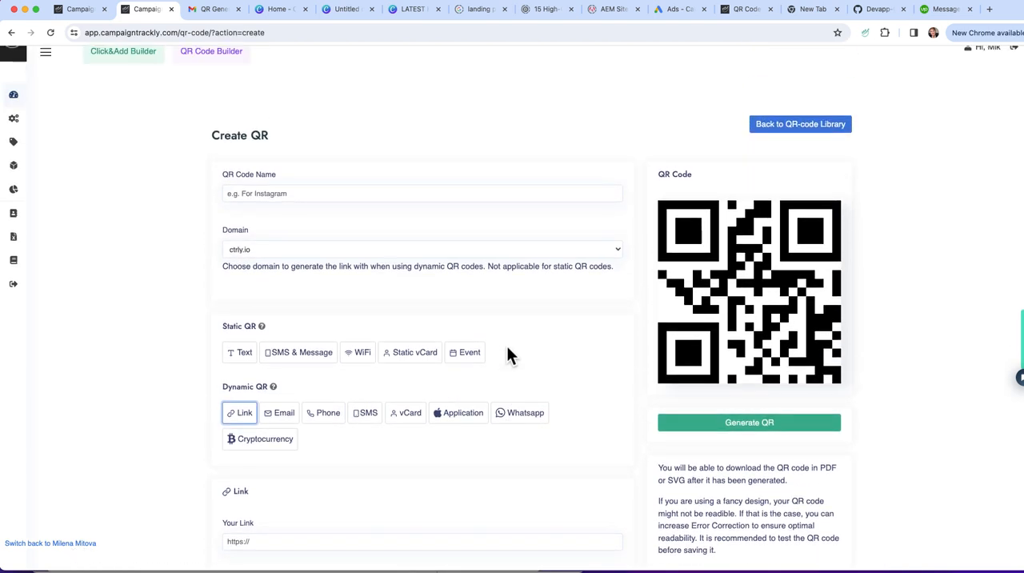
Name the QR code "Test QR Code Event" and keep ctrly.io as its domain
click(244, 193)
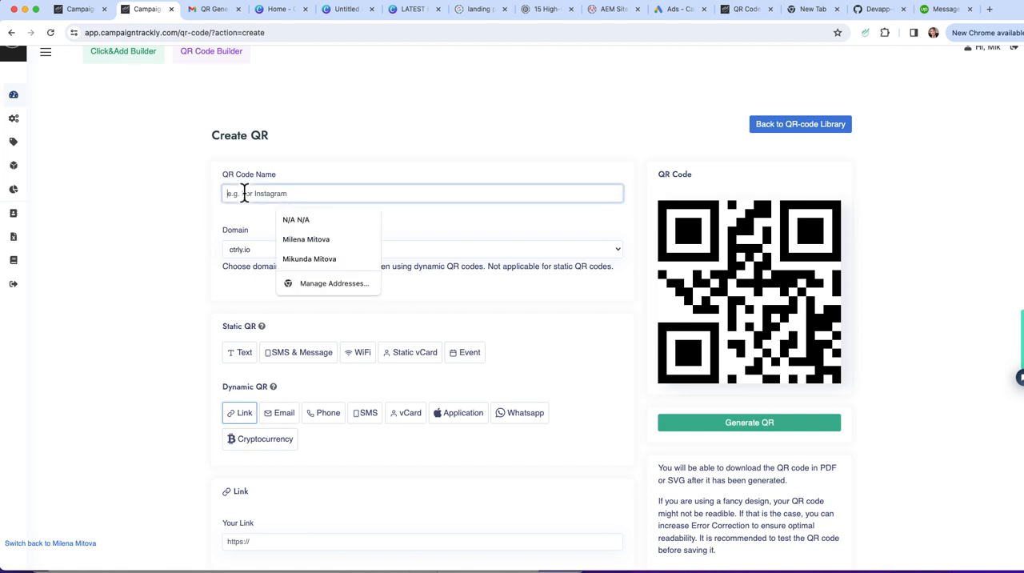
text(Test )
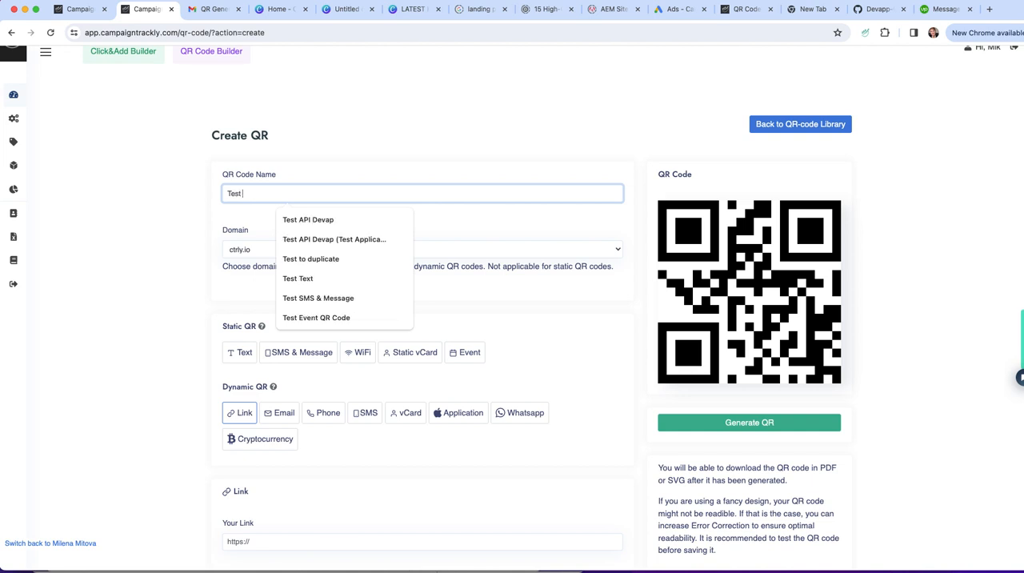
text(QR Code Event)
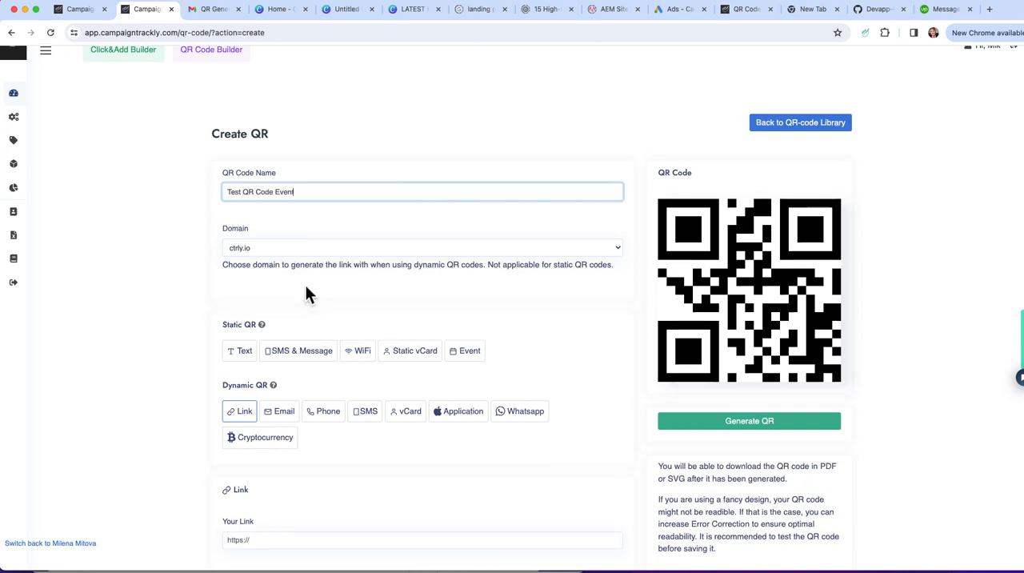
scroll(583, 238, down, 1)
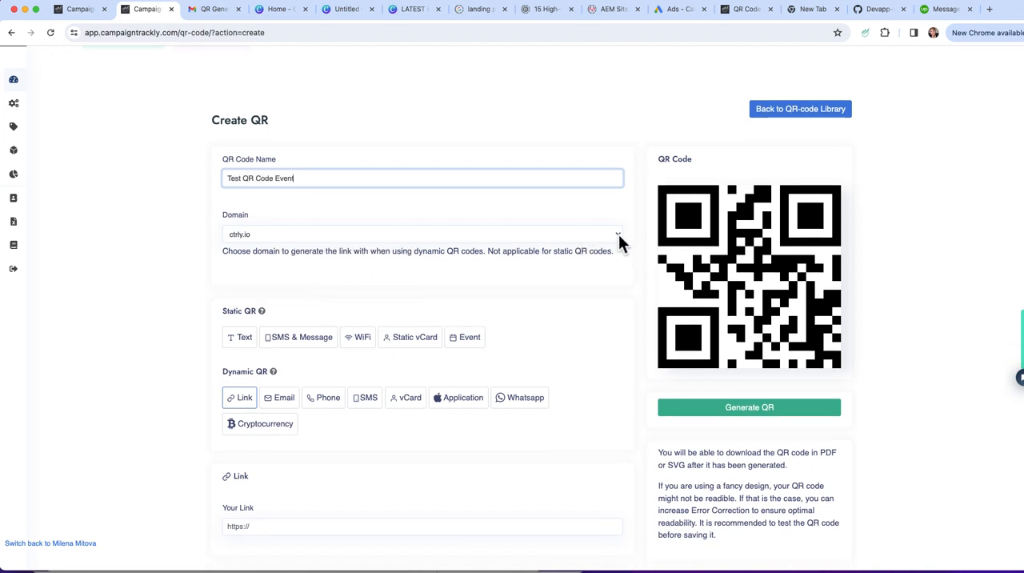
click(619, 235)
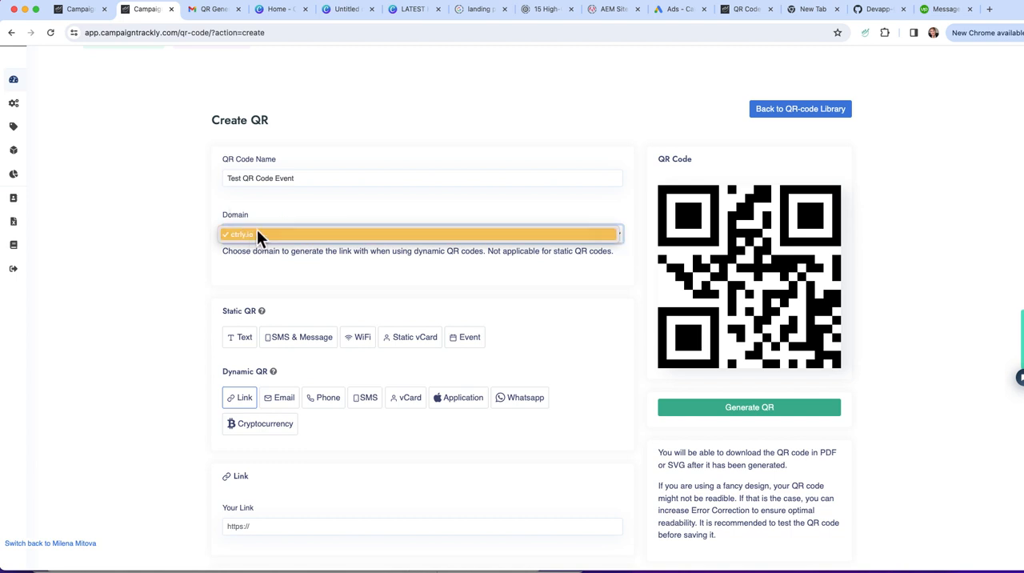
click(276, 268)
Choose the static Event QR type and title the event "Mock QR Code Event"
scroll(277, 268, down, 3)
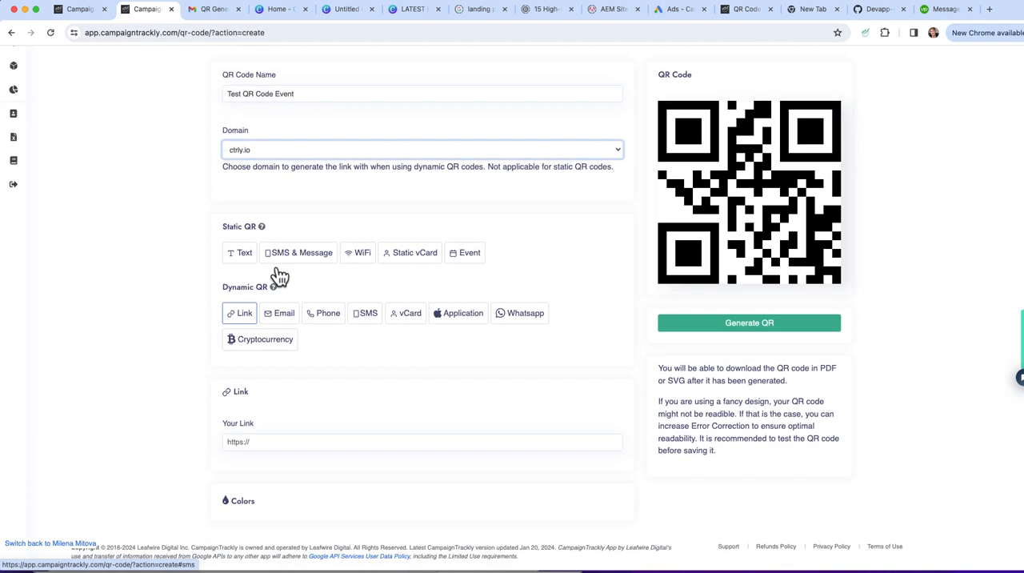
click(465, 253)
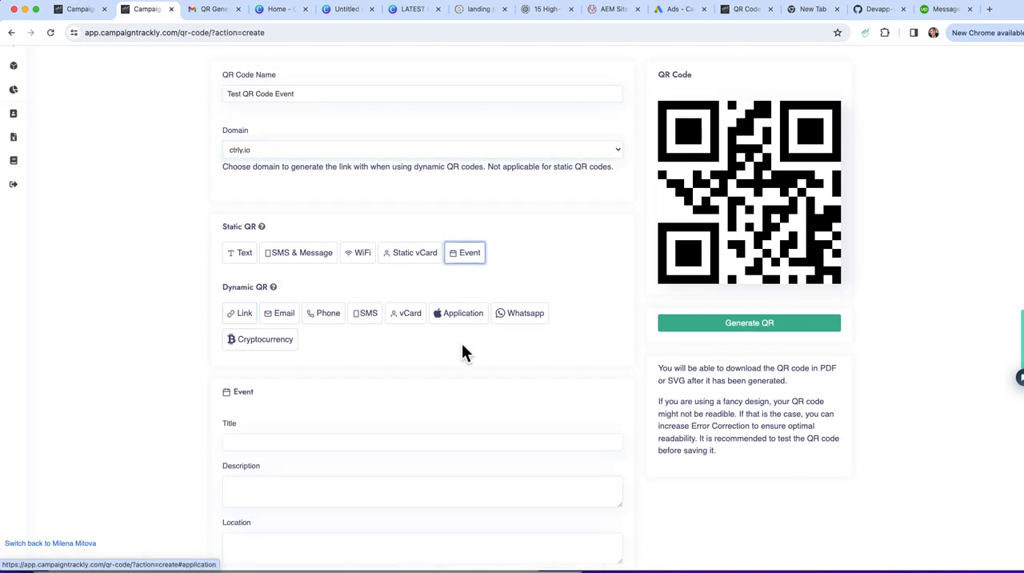
scroll(467, 361, down, 3)
scroll(468, 360, down, 3)
click(283, 250)
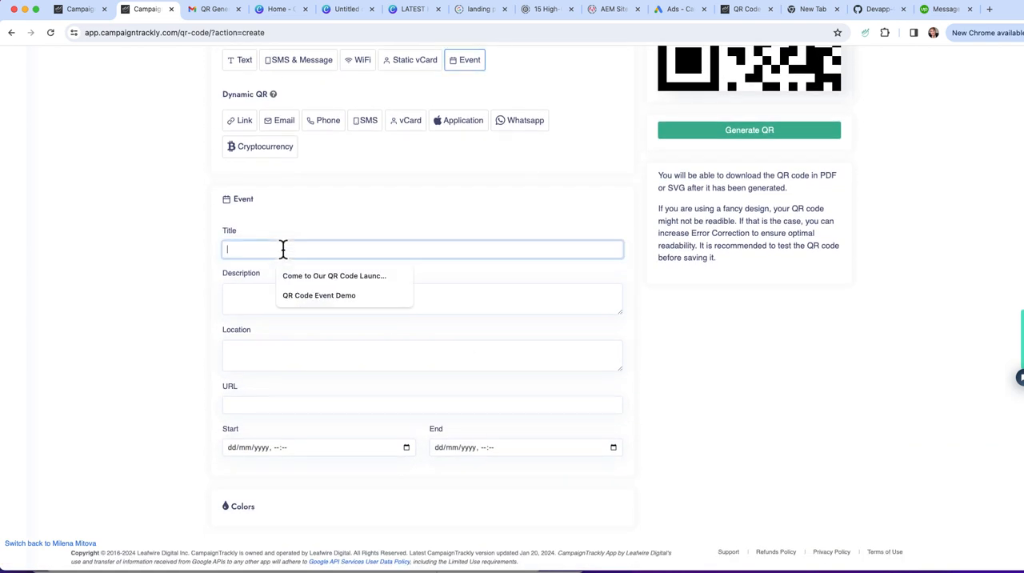
text(Mo)
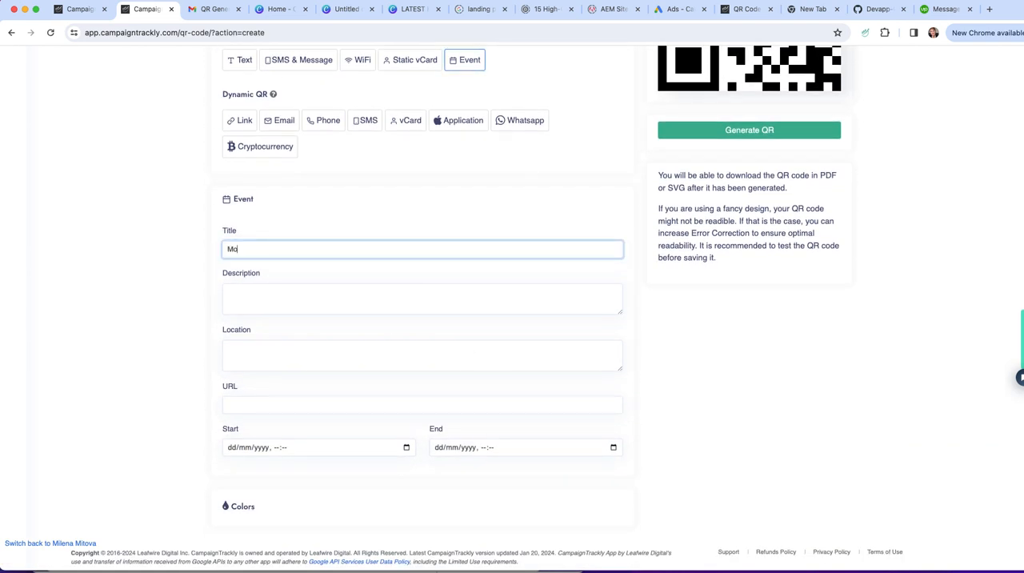
text(ck QR Code Event)
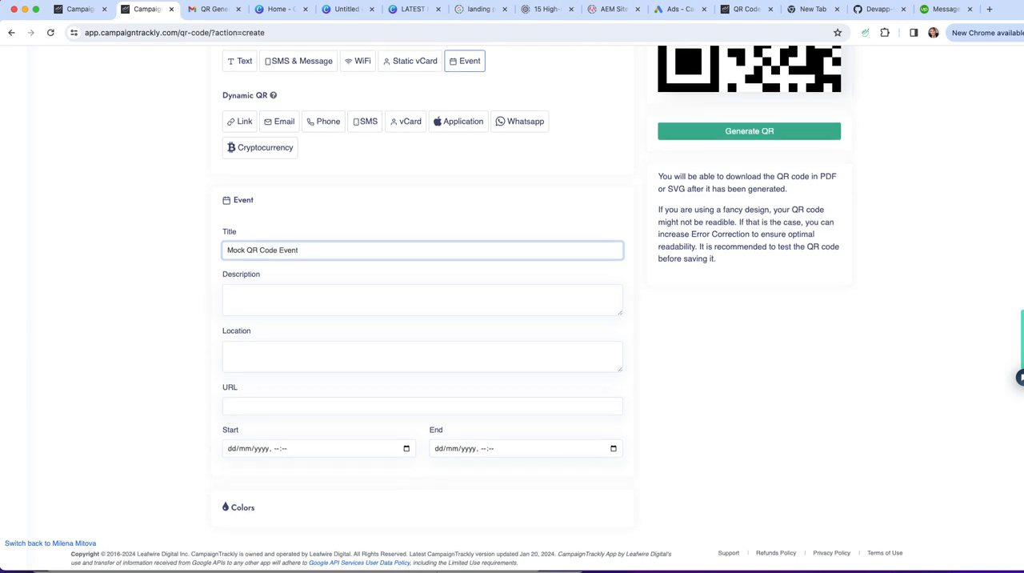
Enter "Description" as the event's description and "mock location" as its location
click(253, 297)
text(Description)
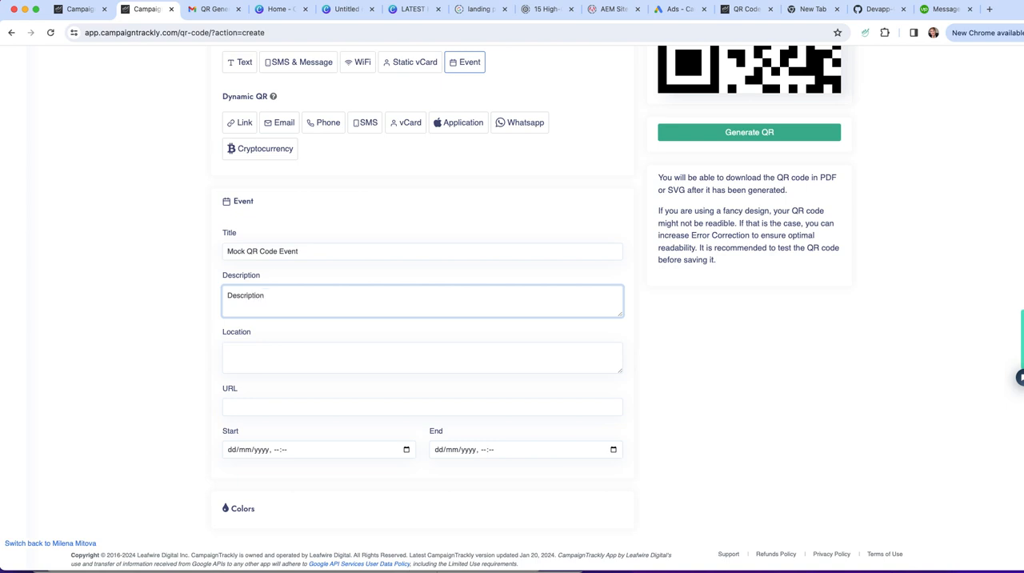
click(268, 350)
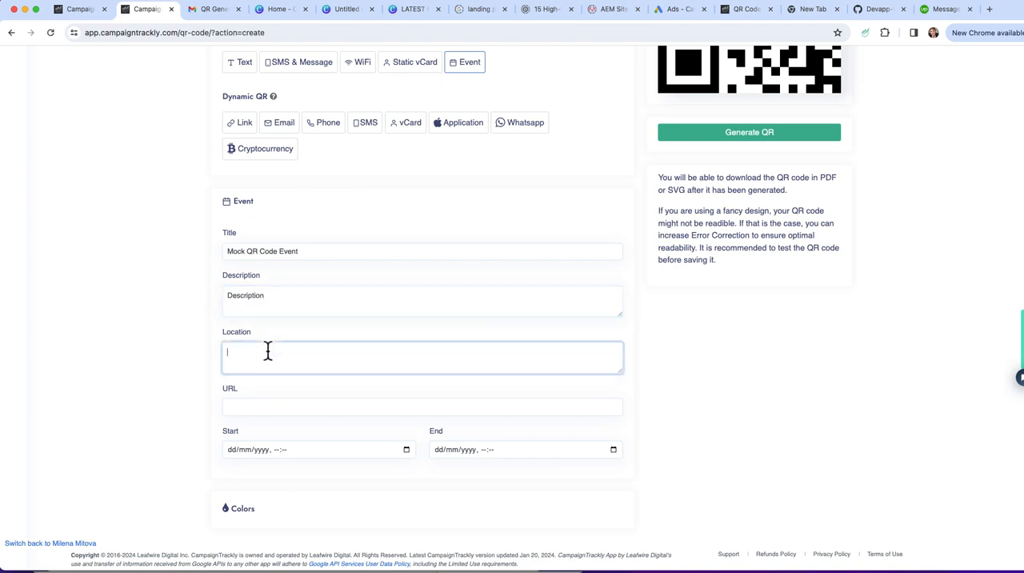
text(mock location)
scroll(288, 363, down, 1)
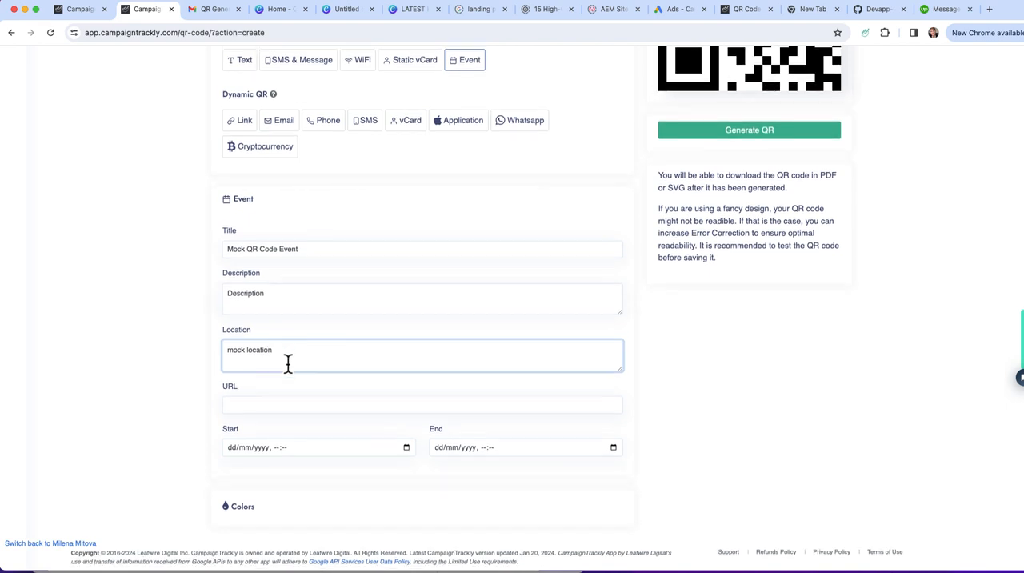
click(274, 399)
click(294, 425)
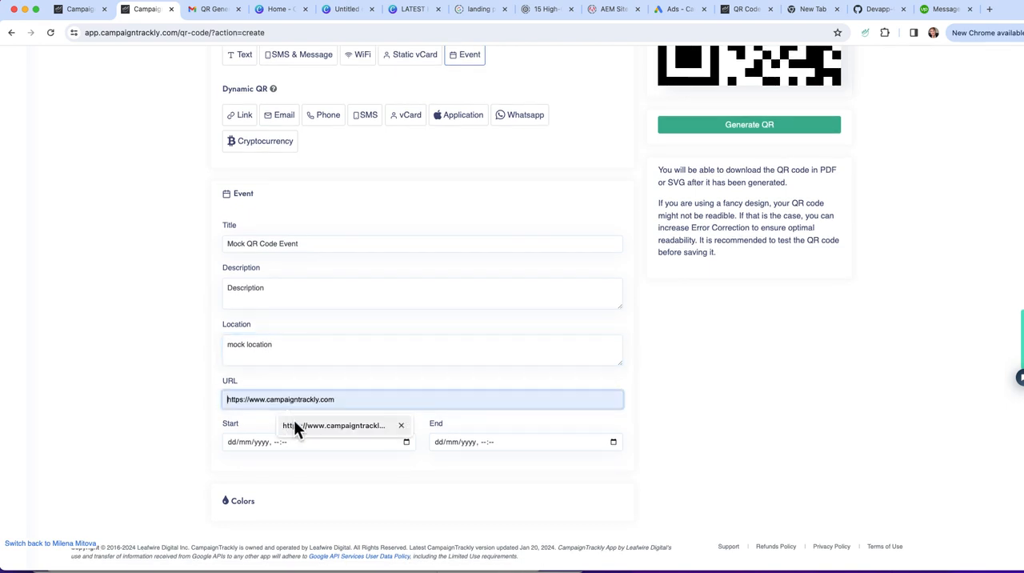
Set the event's start to 10/03/2024 at 18:30
click(405, 442)
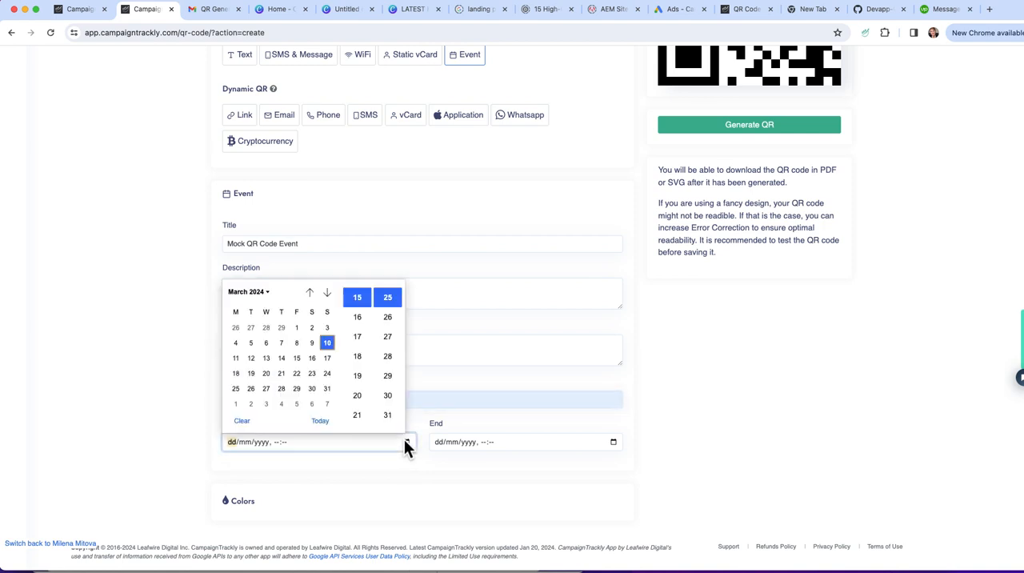
click(328, 342)
click(357, 358)
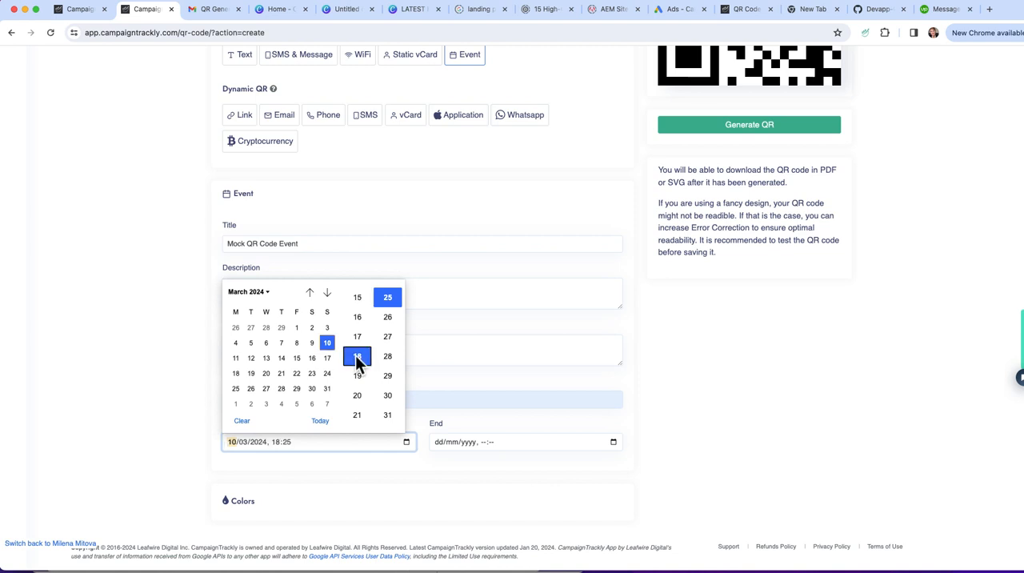
scroll(387, 376, down, 2)
click(389, 354)
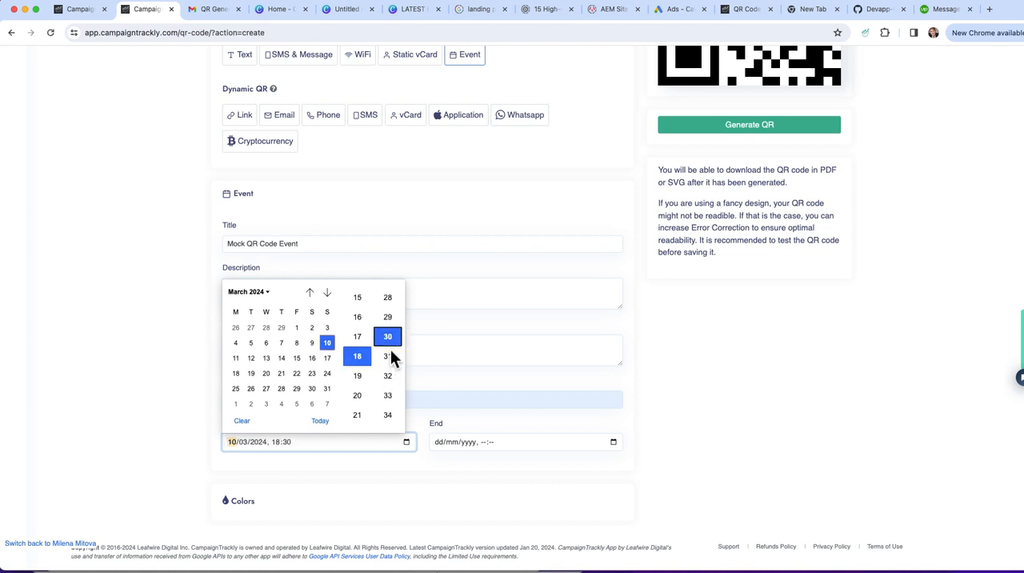
click(390, 477)
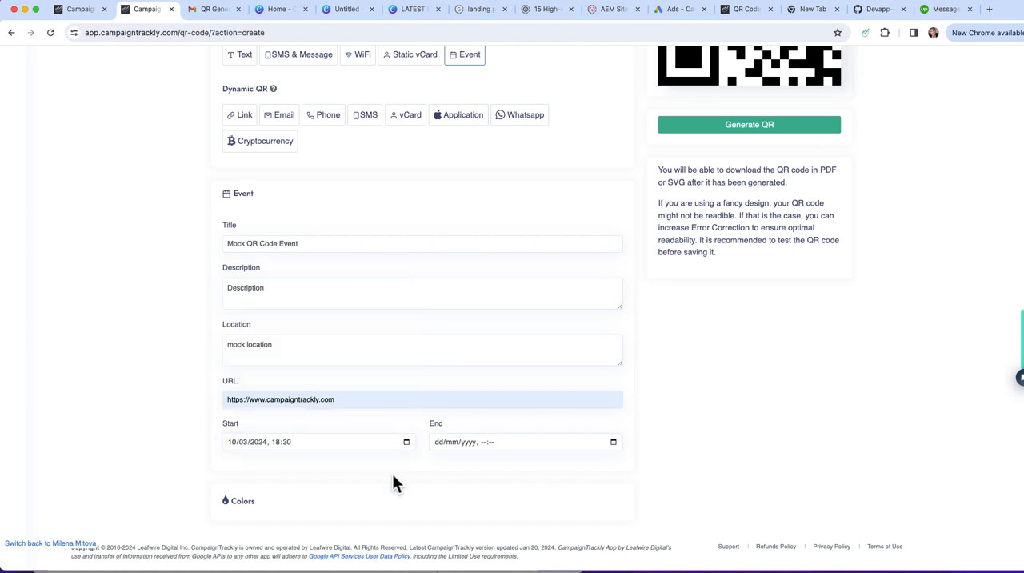
Set the event's end to 10/03/2024 at 19:00
click(483, 442)
click(613, 442)
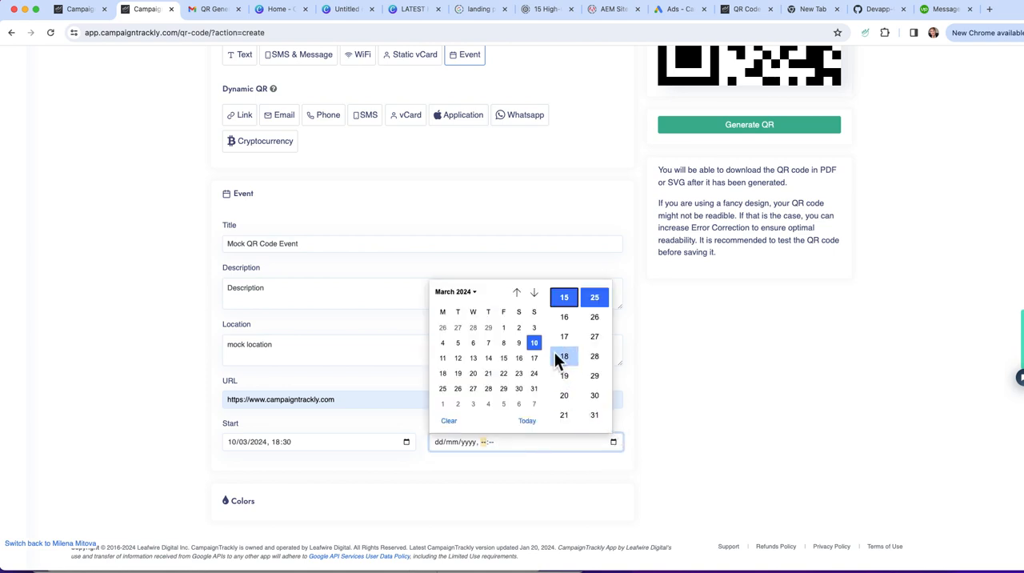
click(535, 343)
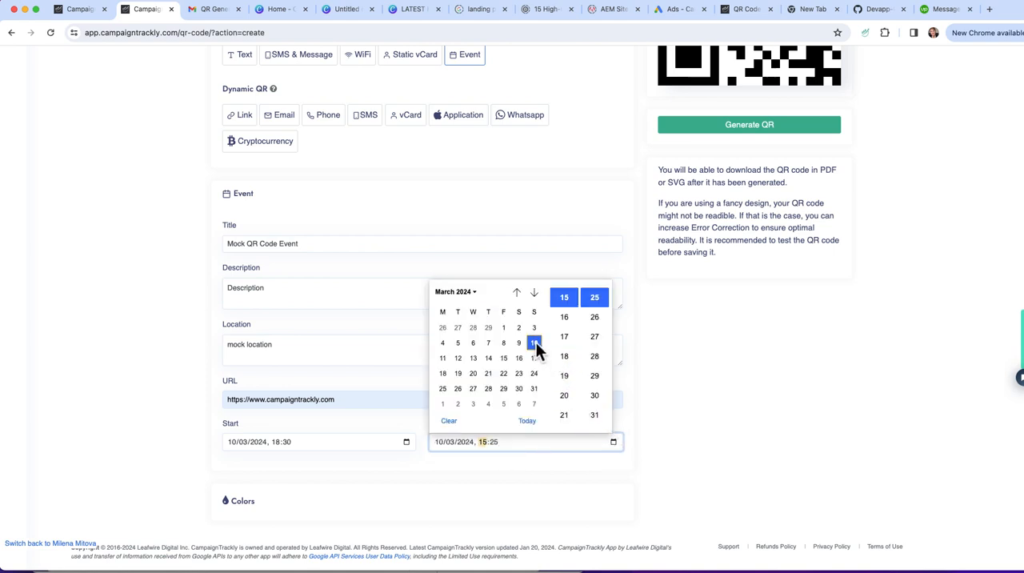
click(564, 377)
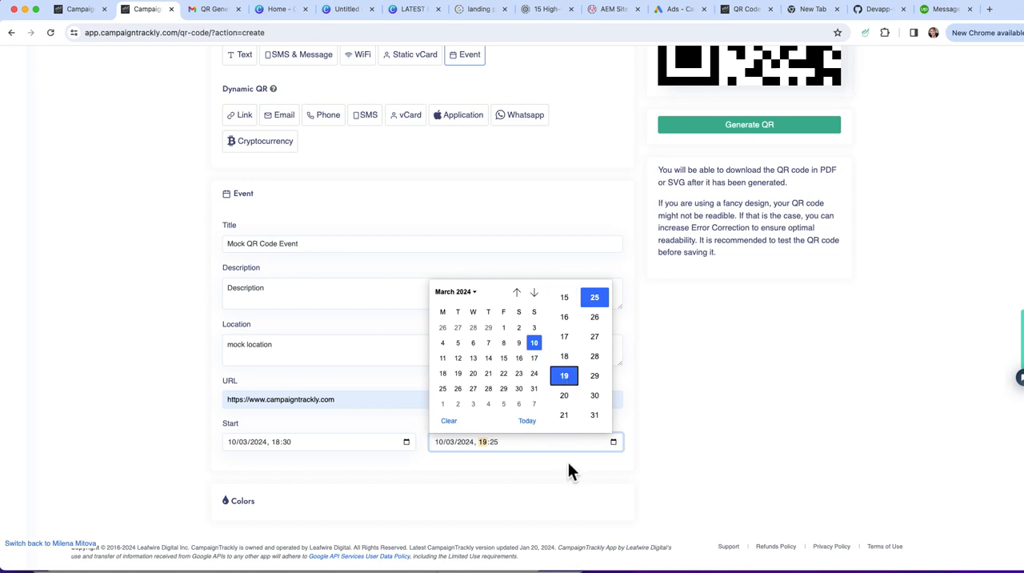
scroll(595, 368, up, 5)
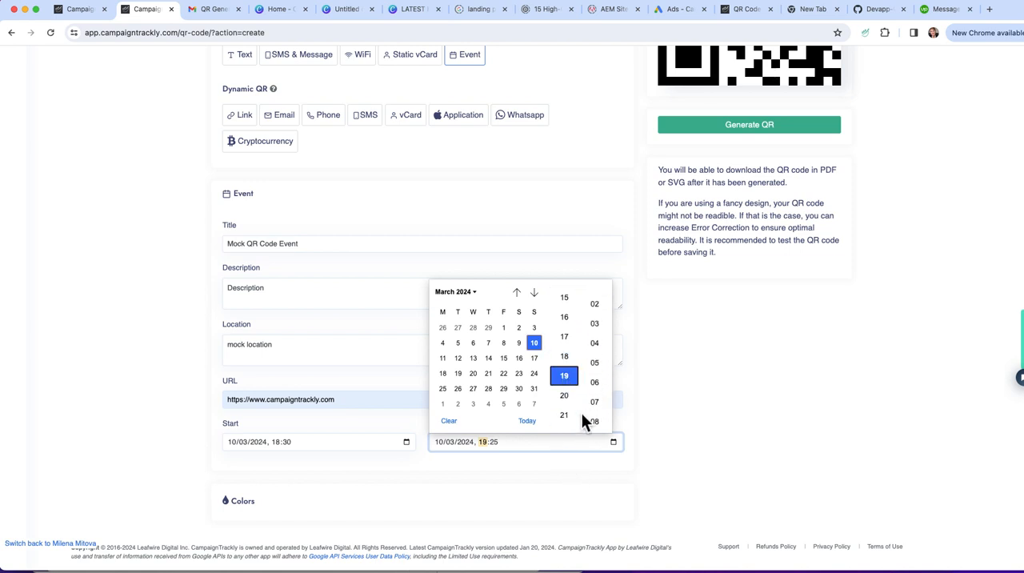
click(595, 296)
click(570, 467)
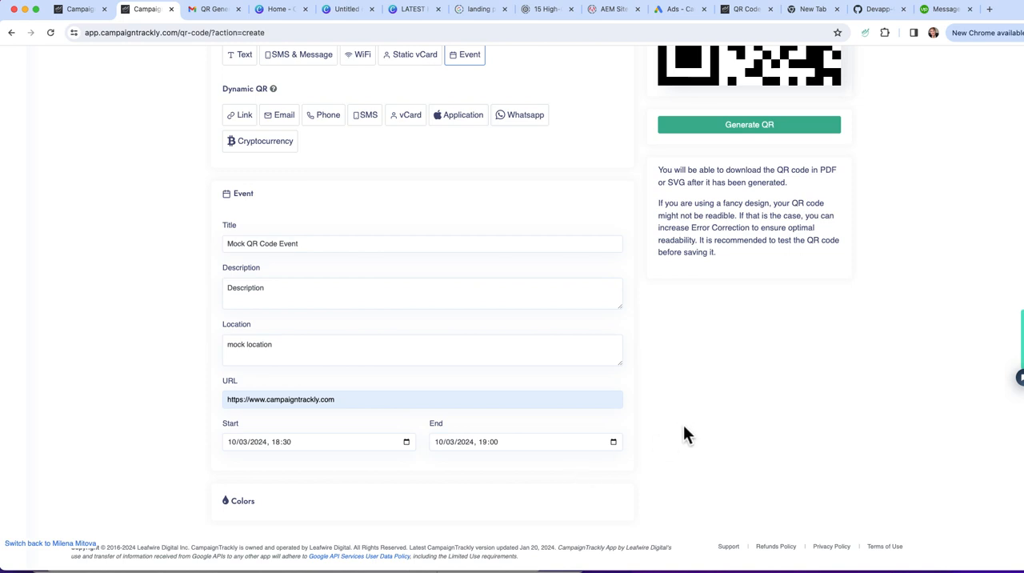
Set the event QR code's foreground color to the blue shade rgb(124, 138, 198) in the Colors section
click(240, 502)
scroll(407, 490, down, 1)
scroll(407, 491, down, 2)
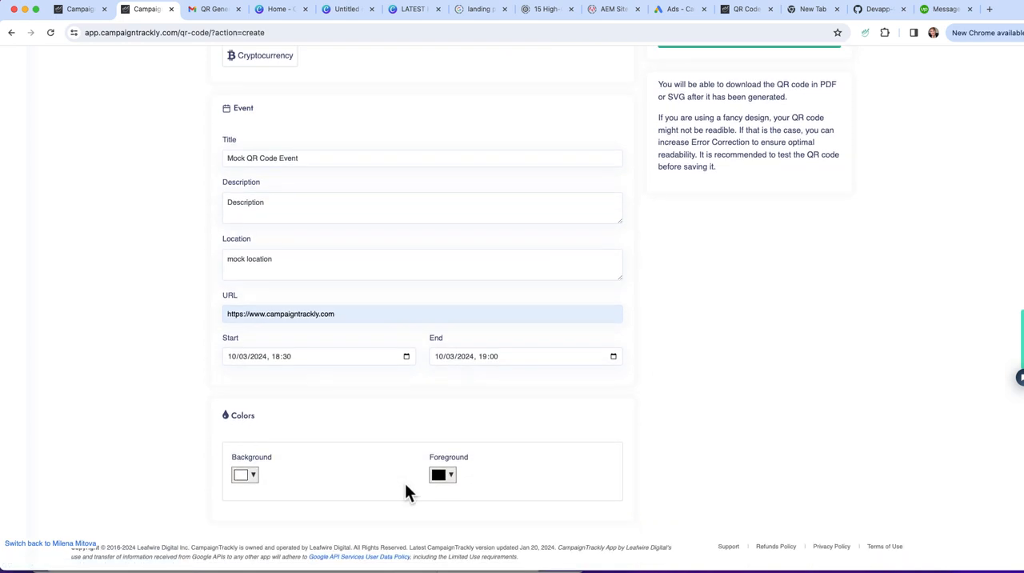
click(439, 475)
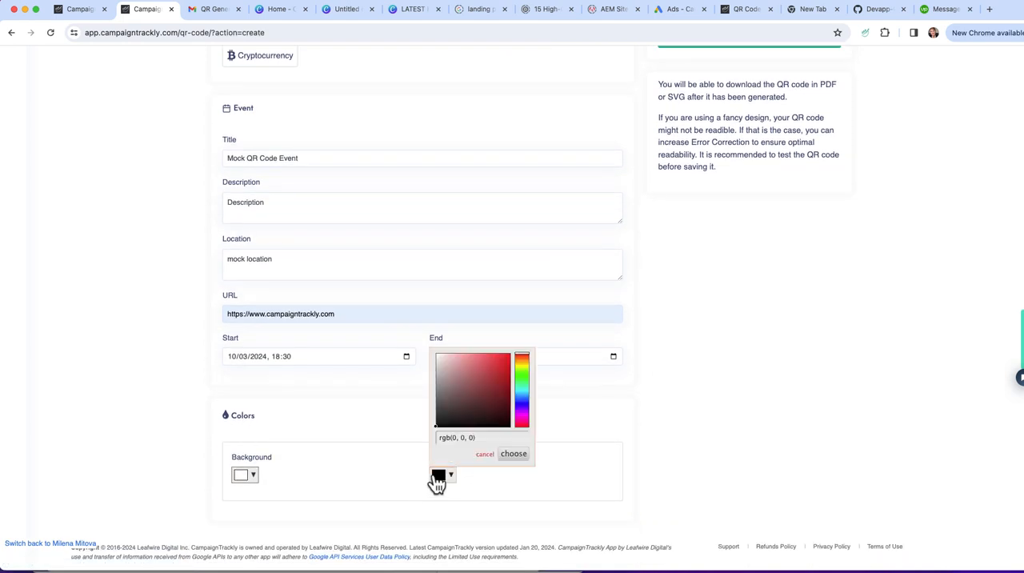
click(524, 397)
click(463, 371)
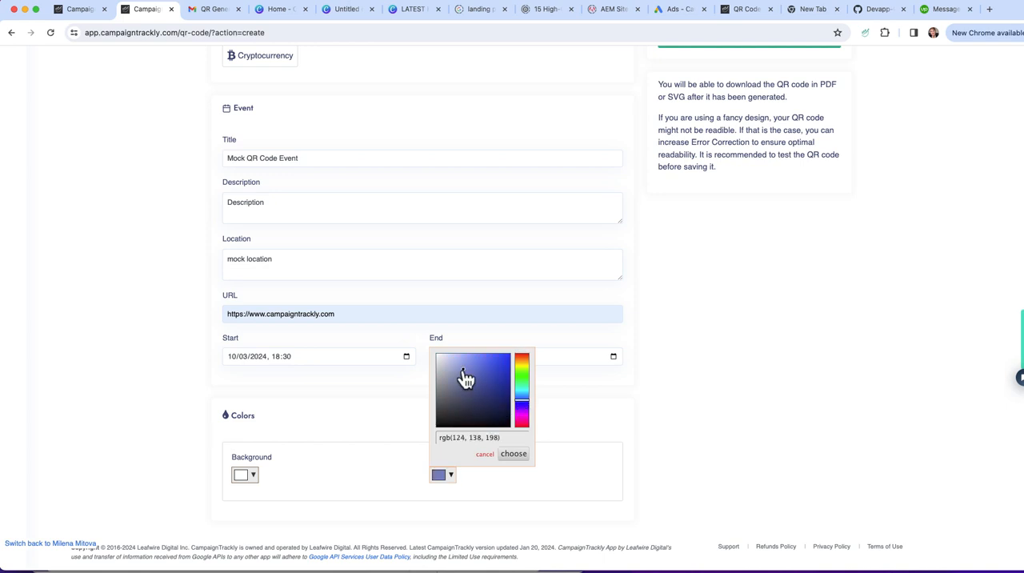
click(567, 413)
Generate the Test QR Code Event QR code with its details and customized foreground color
scroll(655, 404, up, 5)
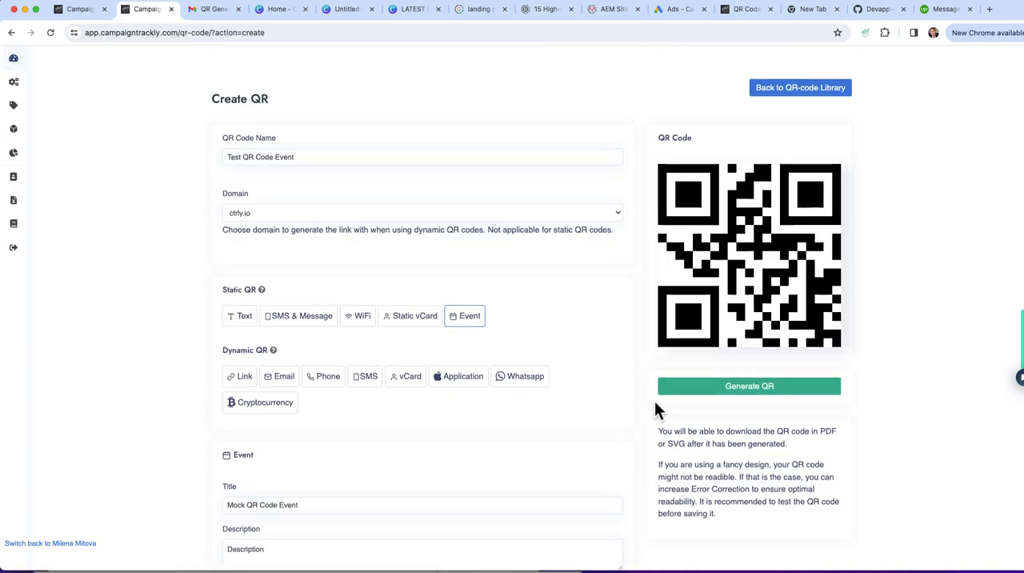
scroll(655, 404, up, 2)
scroll(755, 359, down, 5)
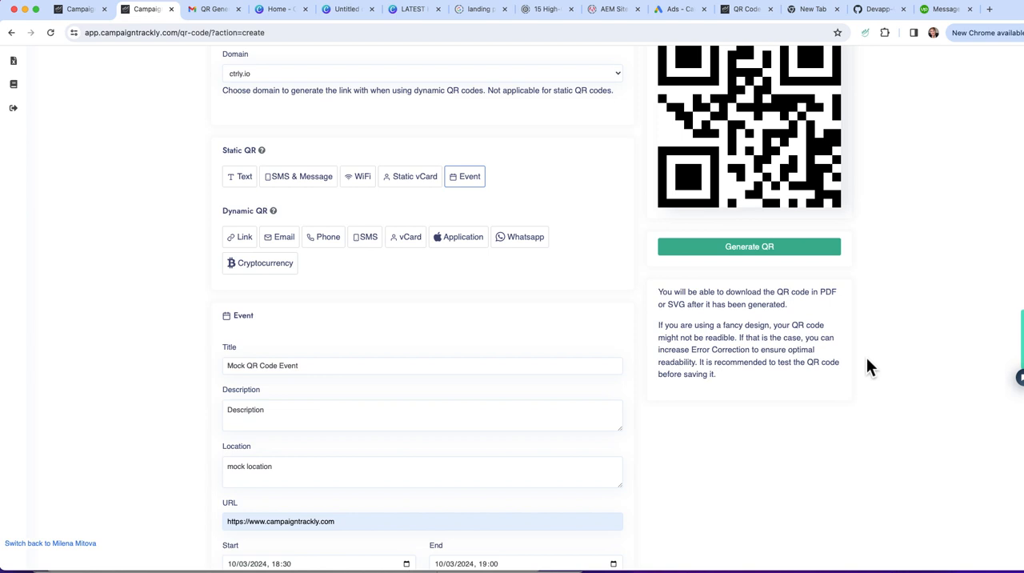
click(759, 254)
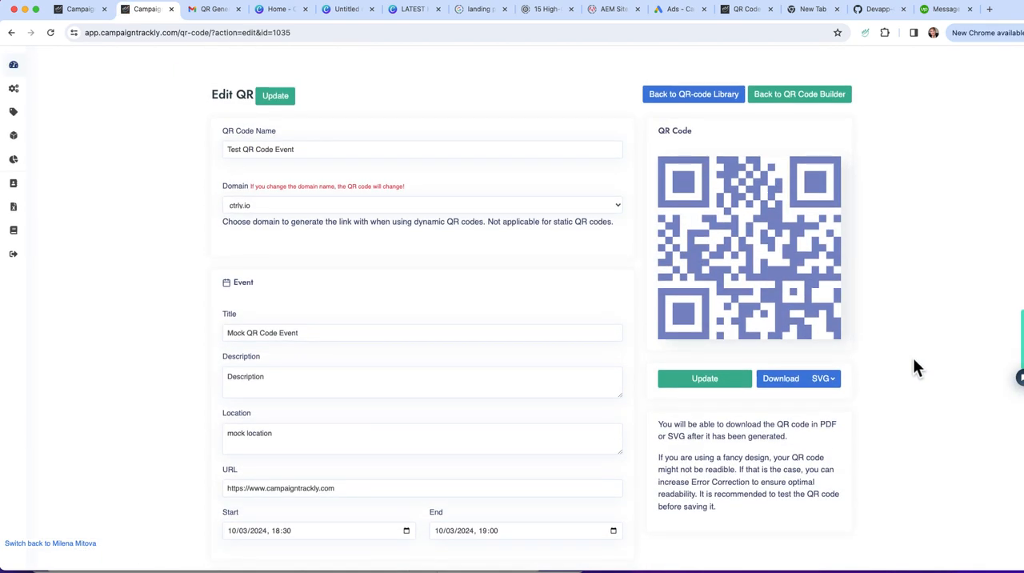
Examine the generated event QR code's alternative download formats and look over its editable details
click(833, 380)
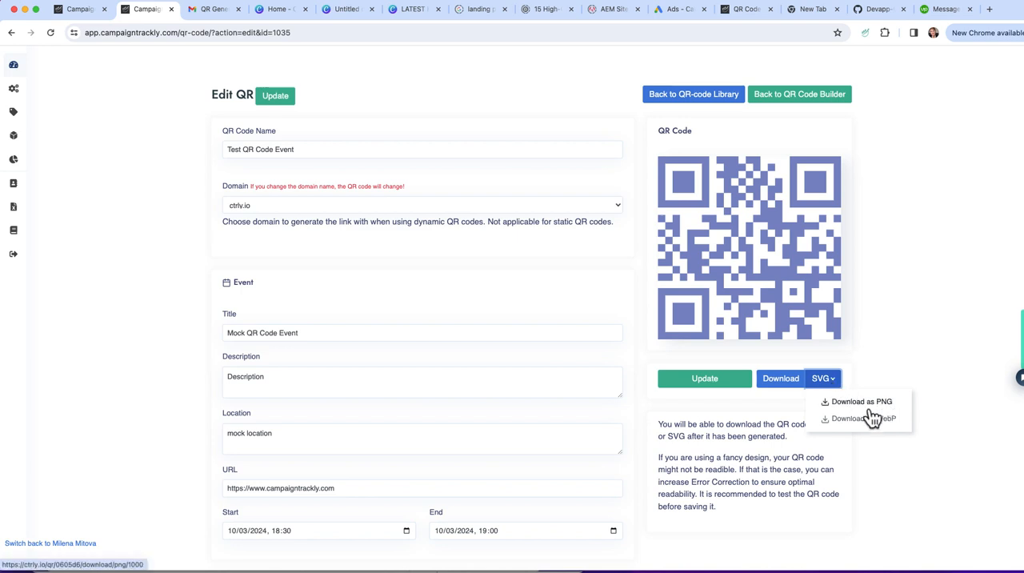
click(932, 333)
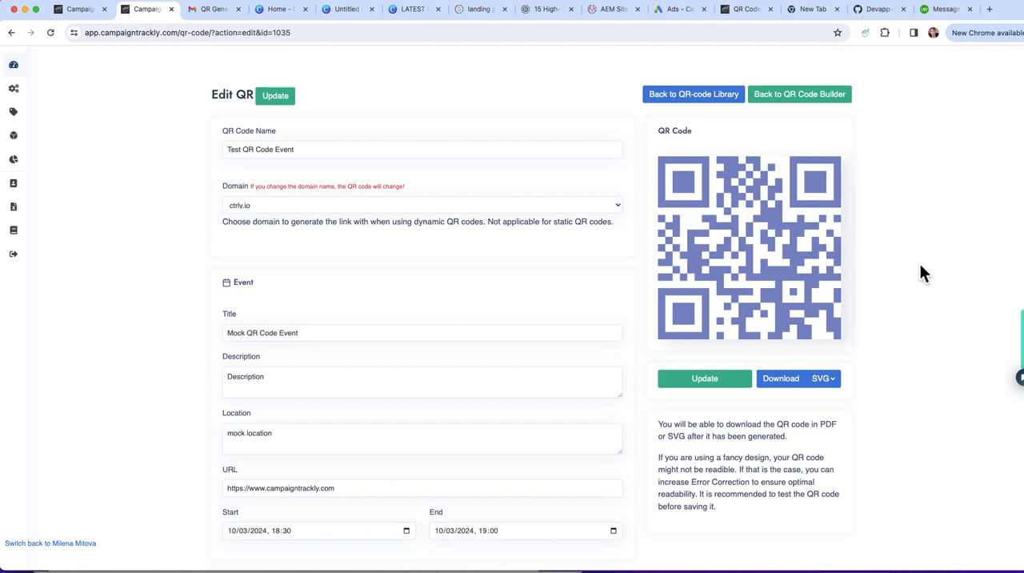
scroll(922, 269, down, 3)
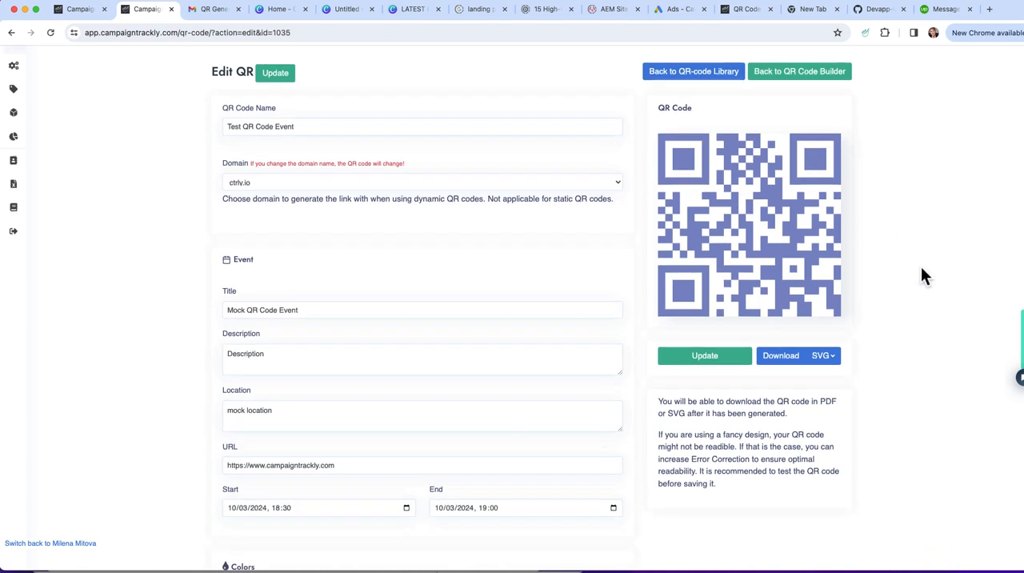
scroll(922, 268, up, 2)
scroll(921, 266, up, 1)
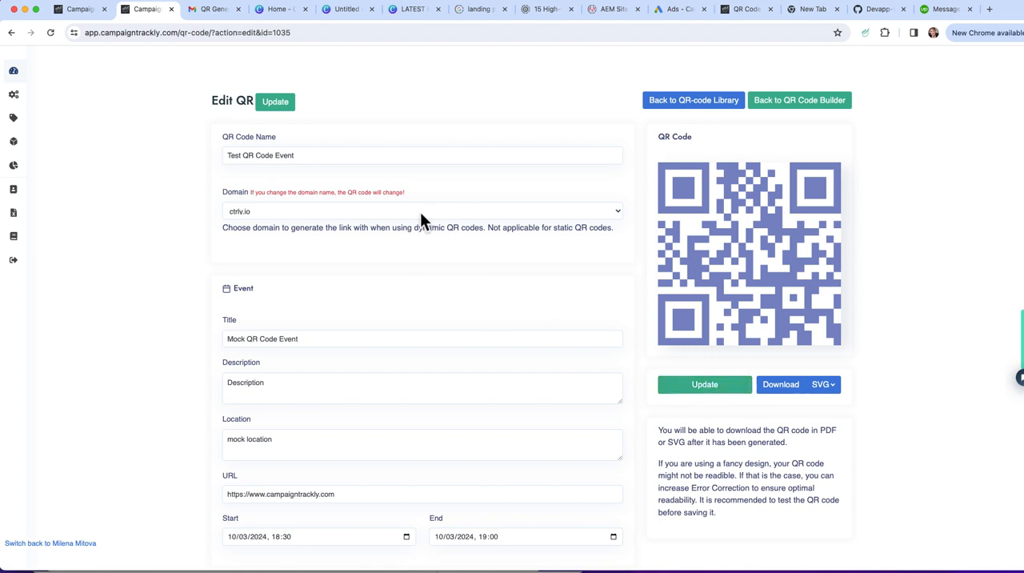
scroll(965, 351, down, 2)
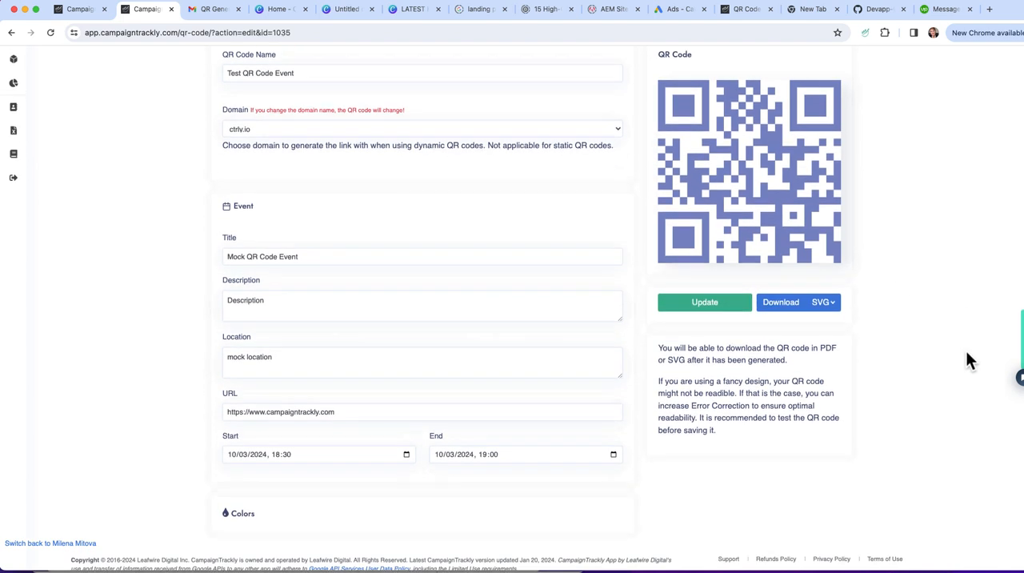
scroll(920, 336, up, 2)
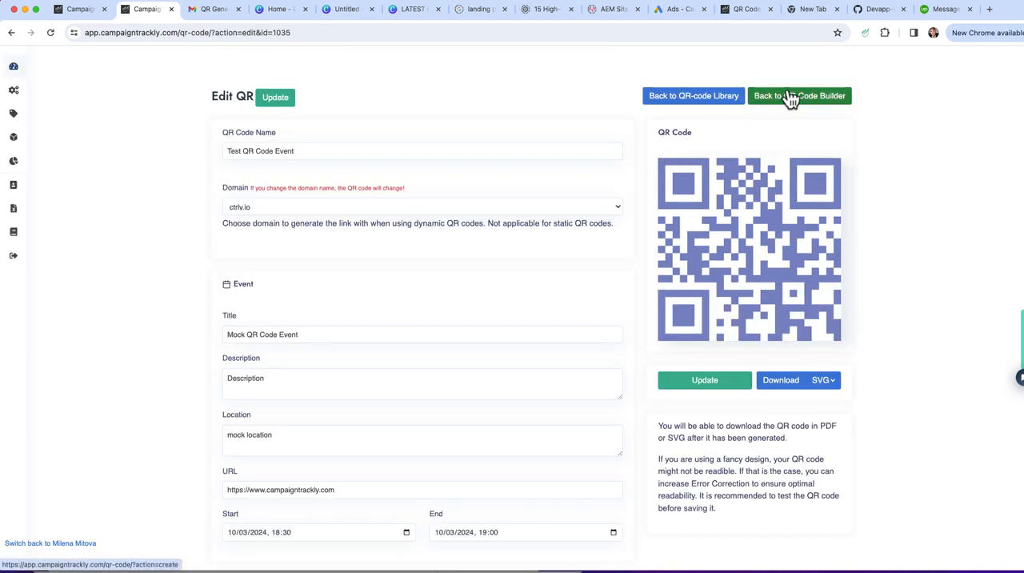
Go to the QR-code library and examine the actions available for the Test QR Code Event entry
click(694, 97)
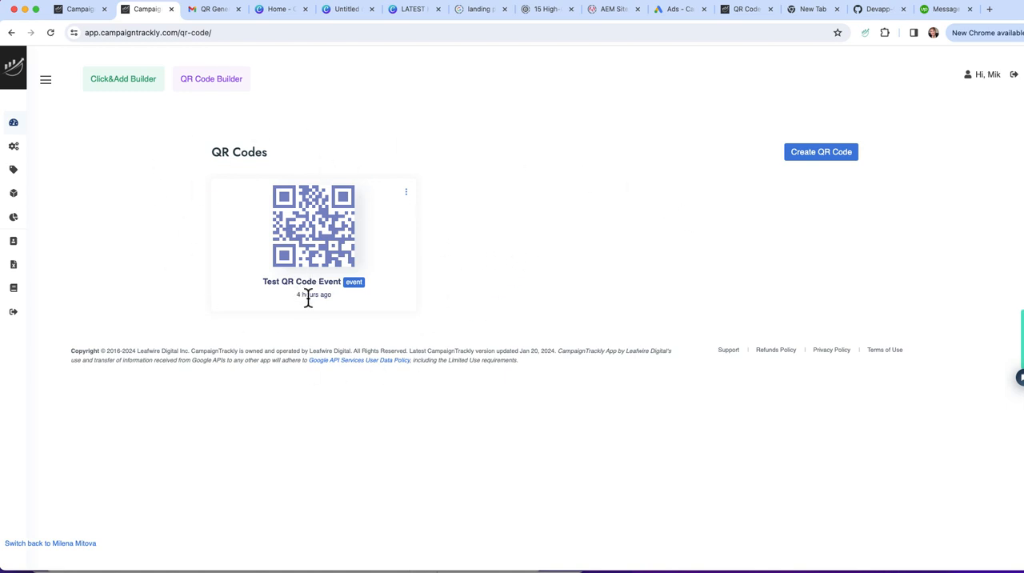
click(406, 193)
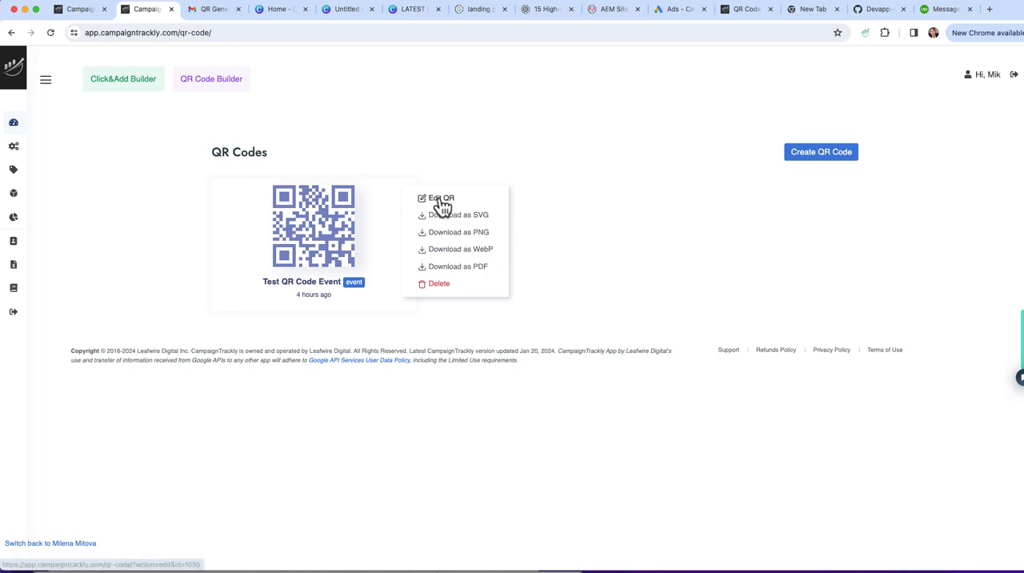
click(582, 241)
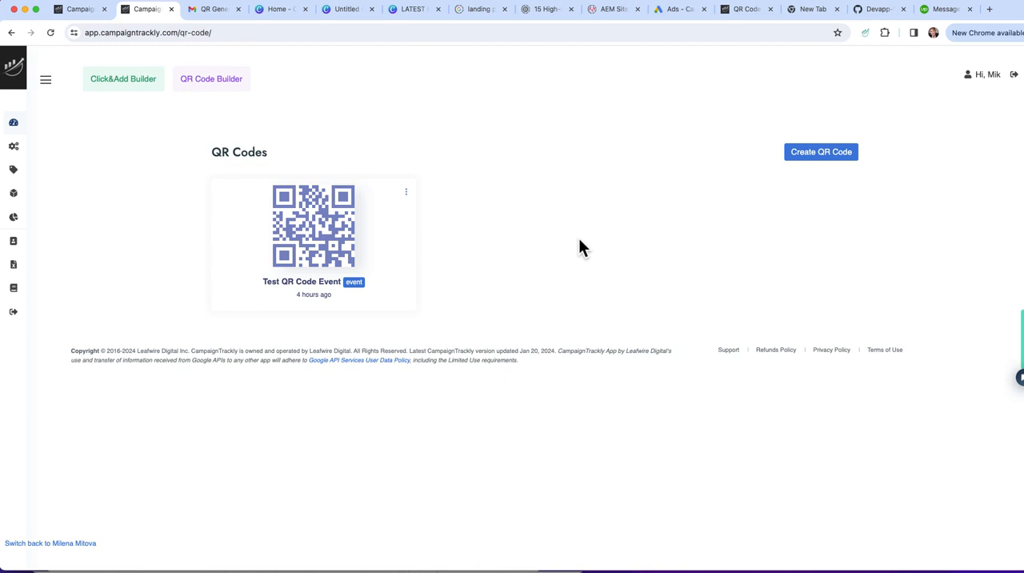
Start creating another QR code and choose Email as its dynamic type
click(822, 157)
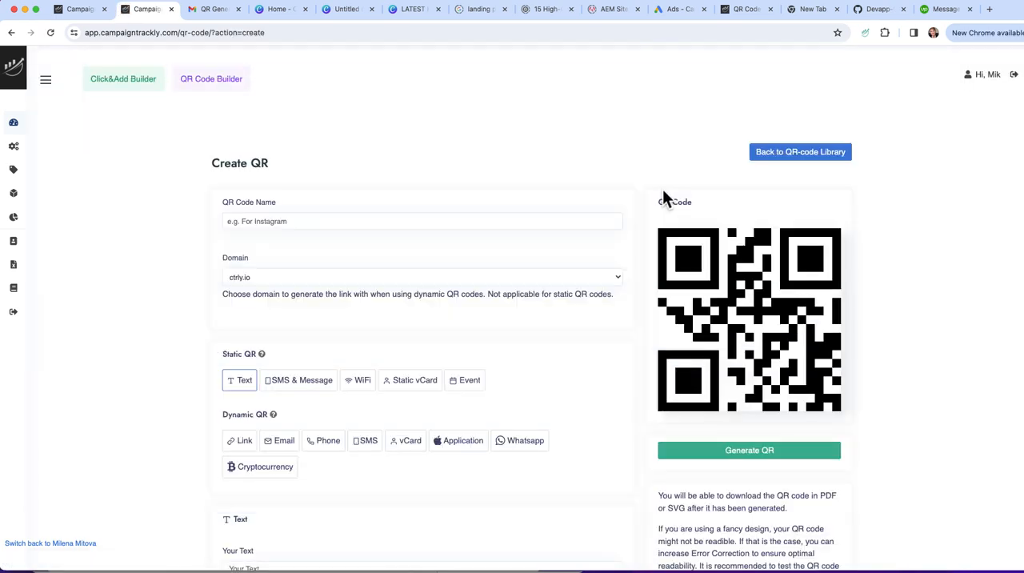
scroll(583, 259, down, 3)
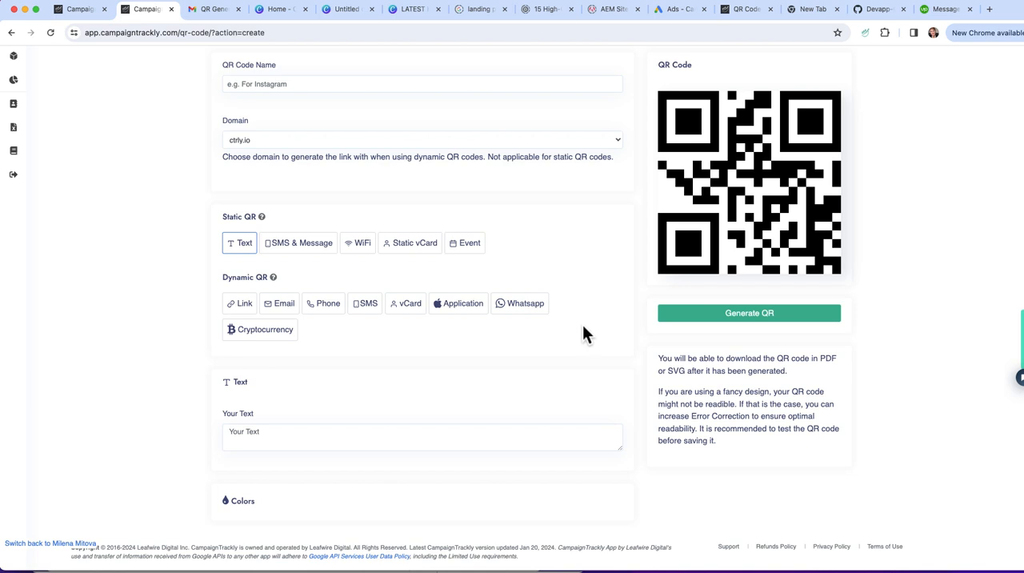
click(281, 308)
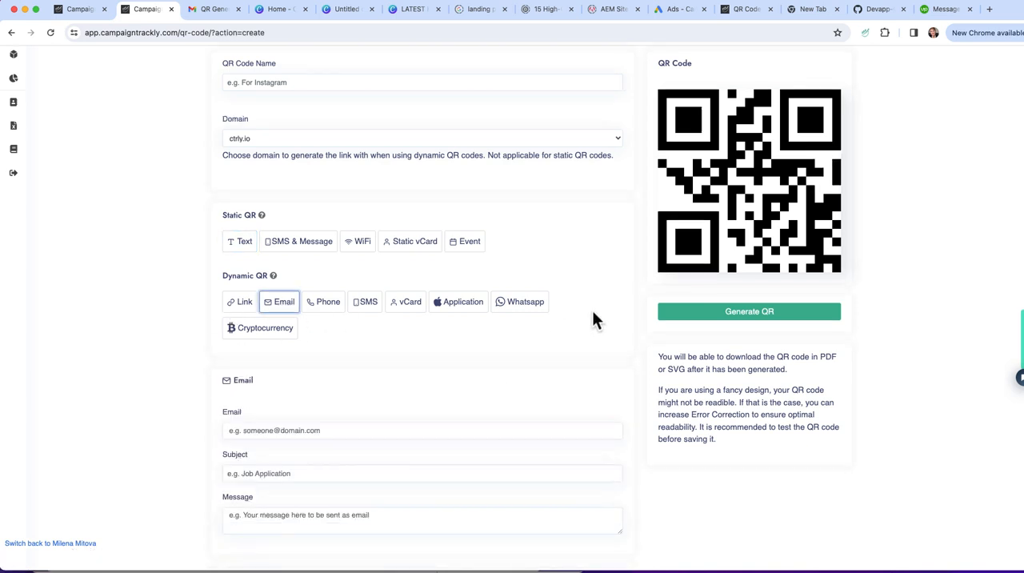
Fill in the support team's e-mail address as the recipient of the email QR code
scroll(593, 320, down, 2)
click(312, 348)
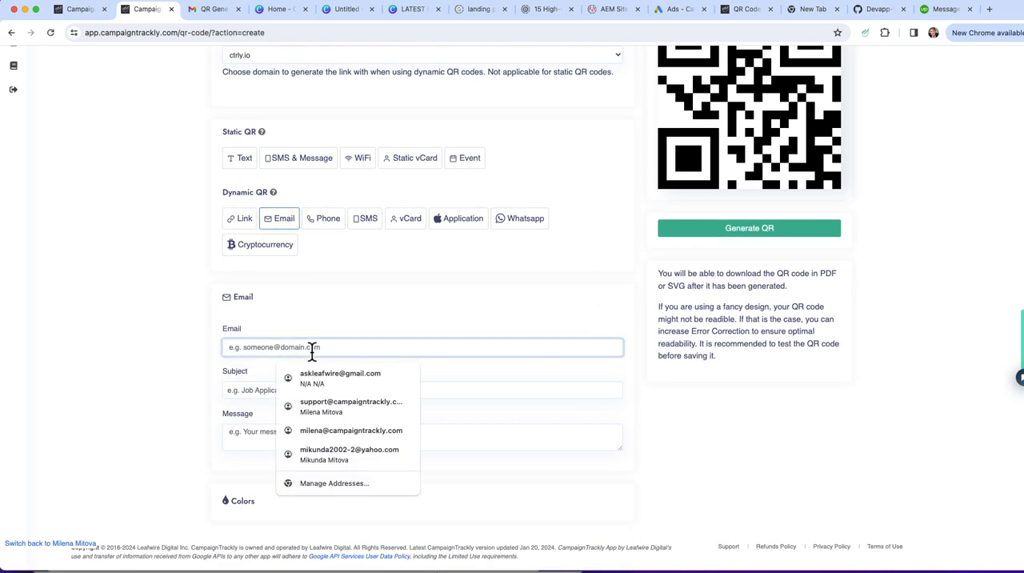
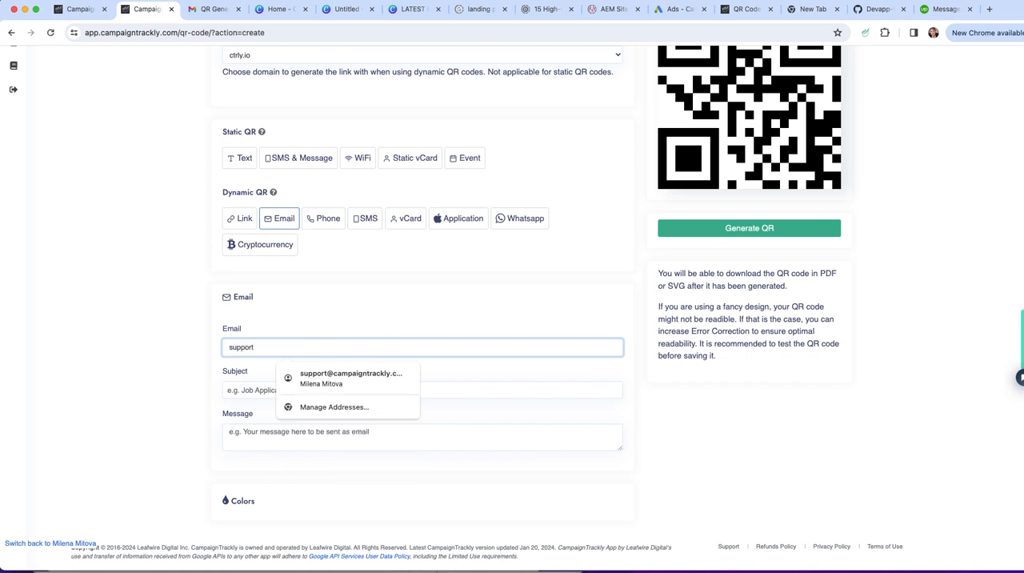
Enter "Request help with QR code creation" as the email's subject
click(384, 392)
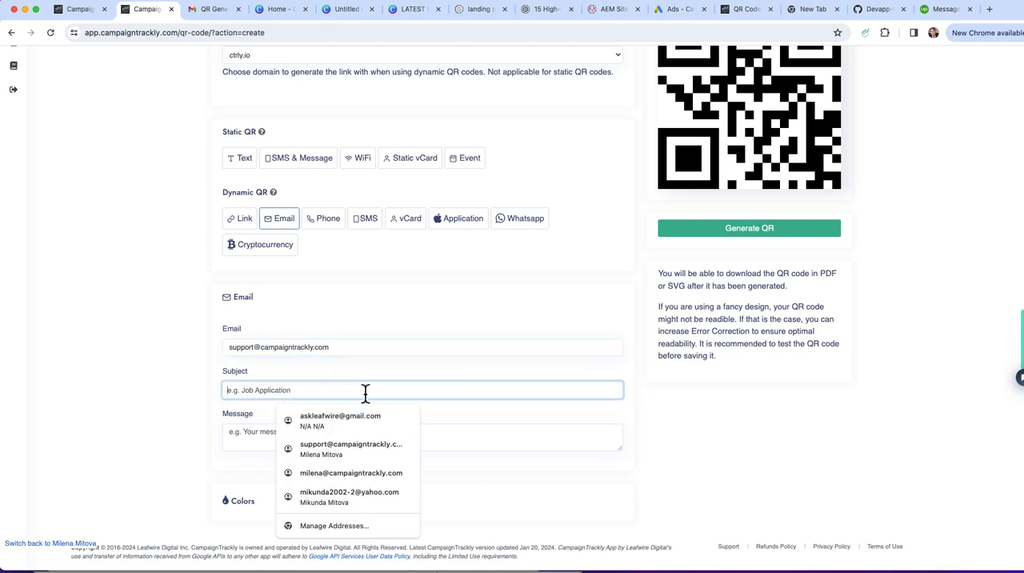
text(Request)
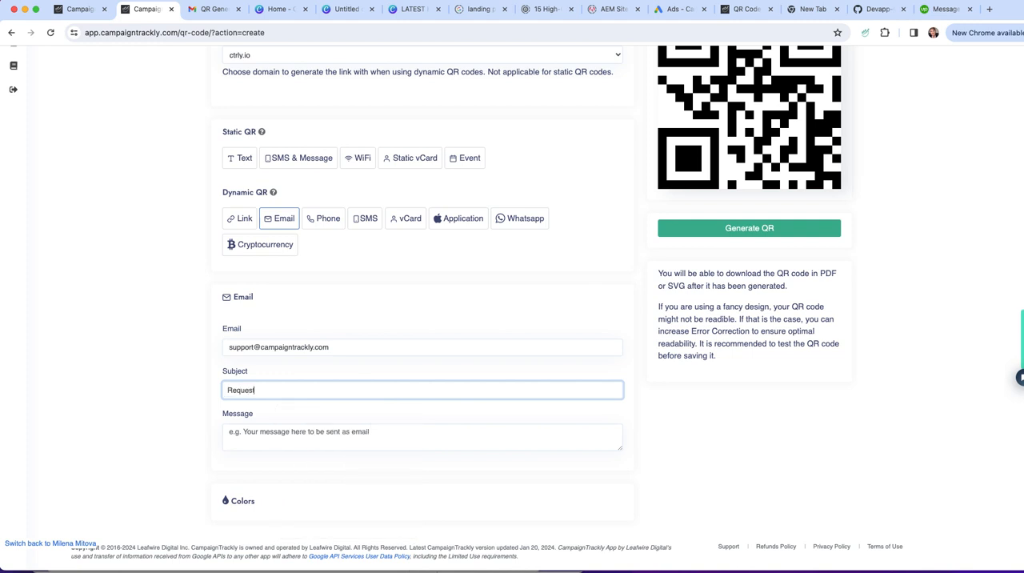
text( help with QR code creation)
Write the email's message as "Please contact me at", the contact's e-mail address, and "to help me with a few questions."
click(334, 436)
text(Pl)
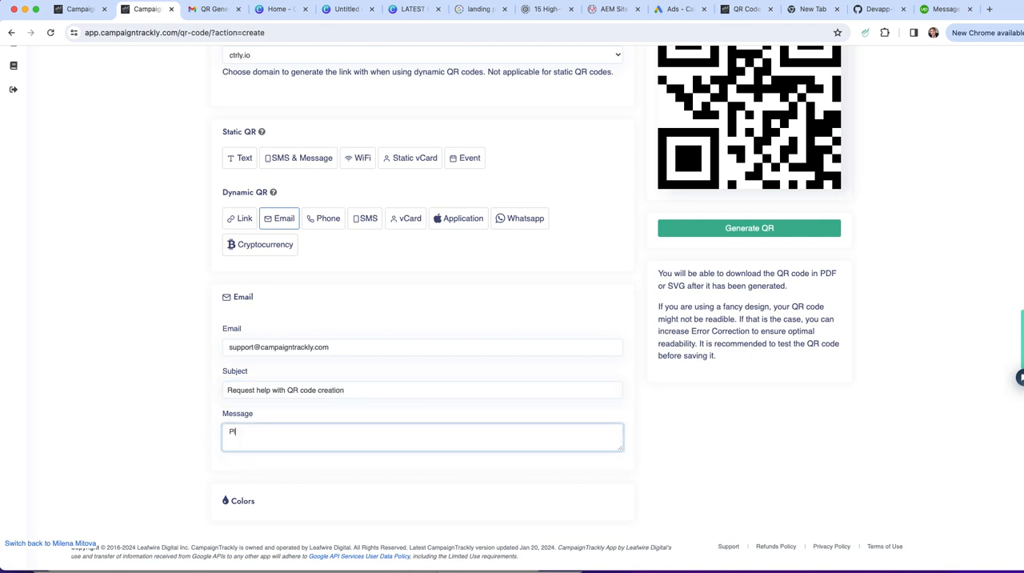
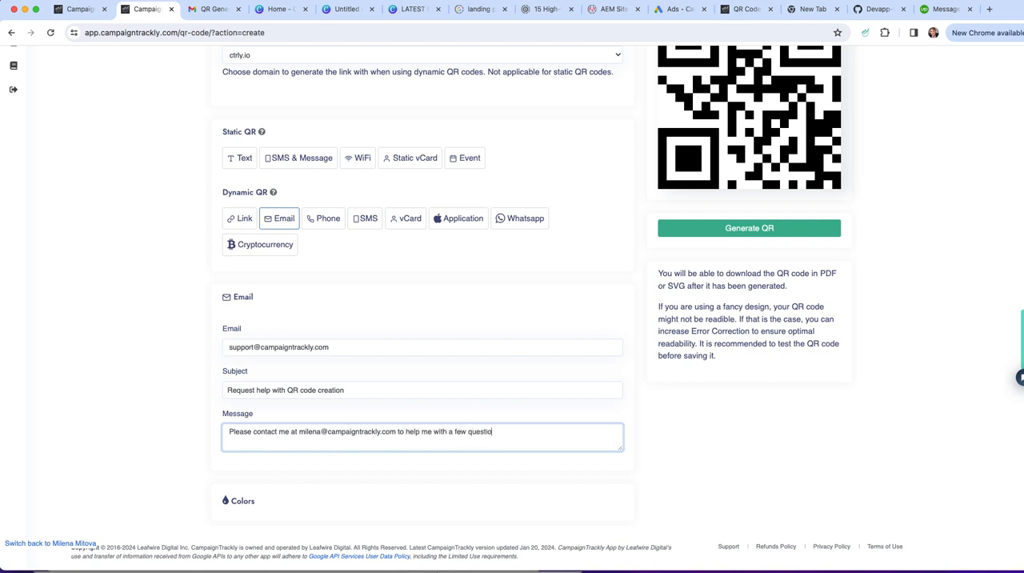
text(ns.)
Change the email QR code's background color to a blue-purple shade in the Colors section
click(243, 502)
scroll(366, 429, down, 2)
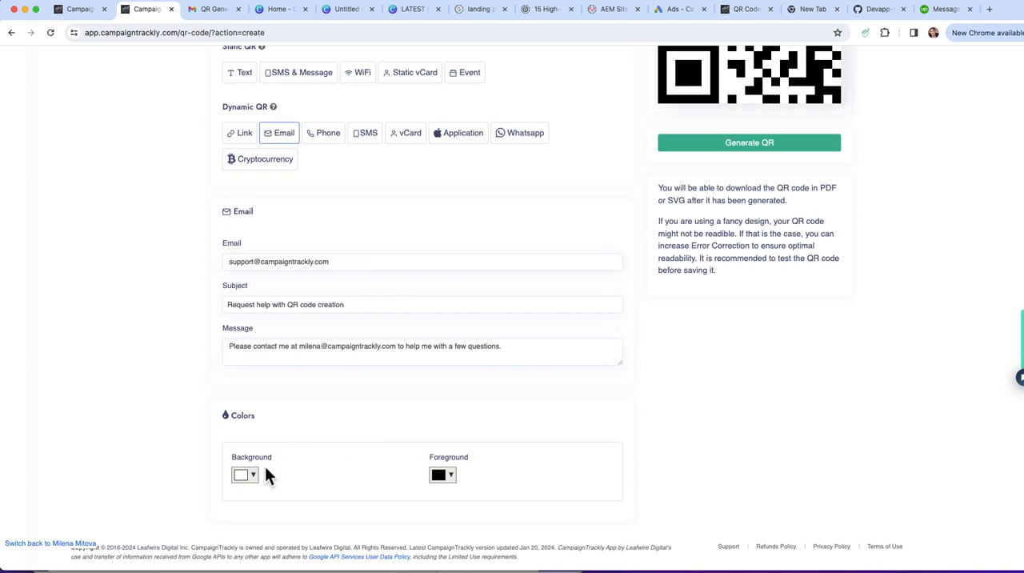
click(241, 477)
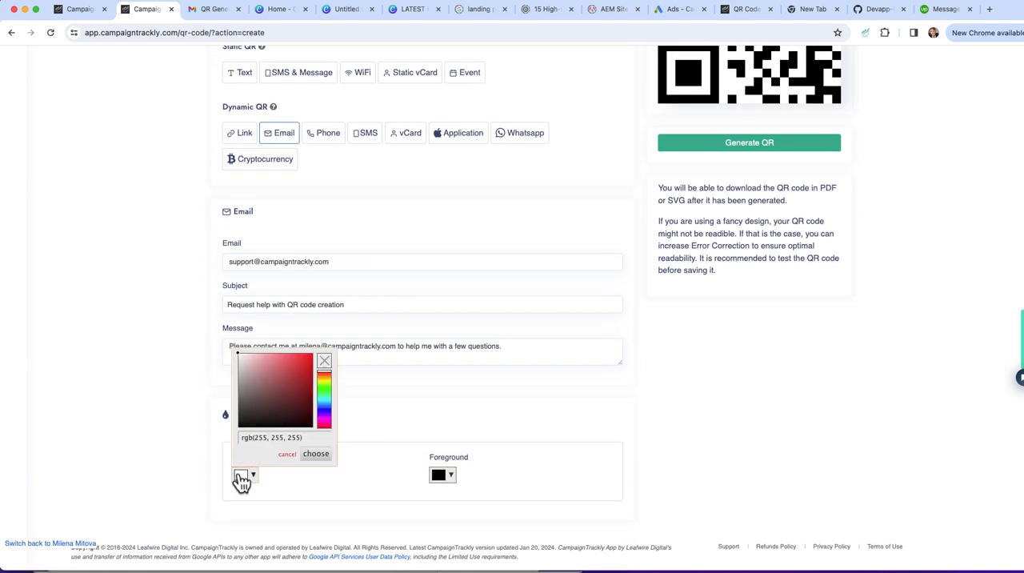
click(318, 410)
click(349, 475)
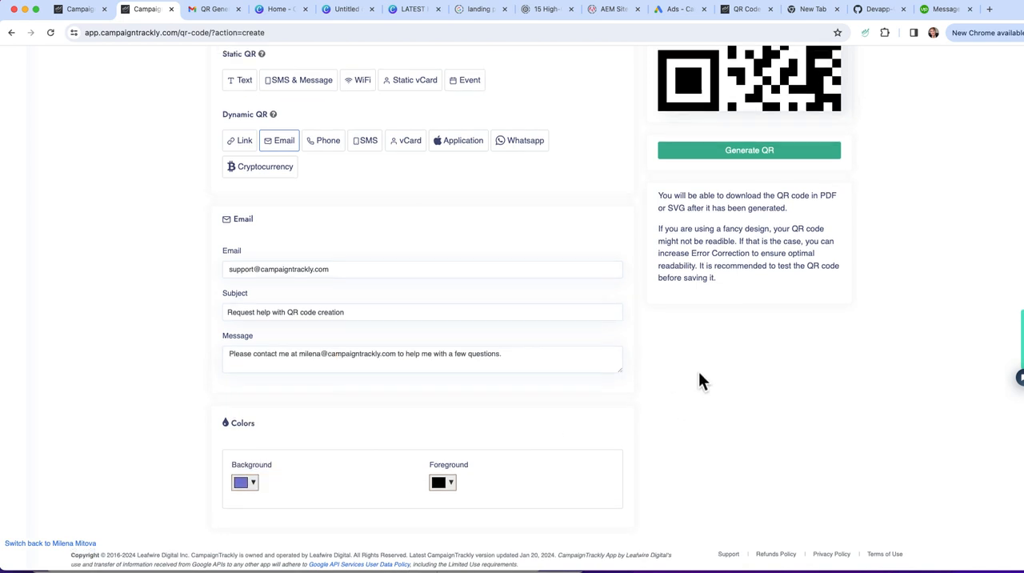
Try to generate the email QR code without a name and dismiss the notification
scroll(700, 381, up, 5)
click(748, 361)
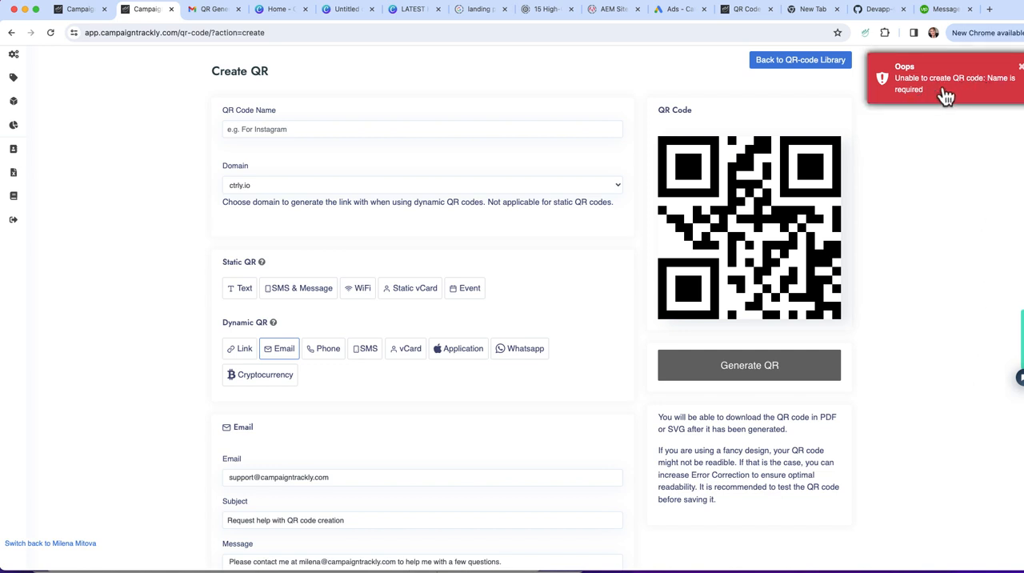
click(1020, 65)
Name the new QR code "Email QR Code"
click(323, 130)
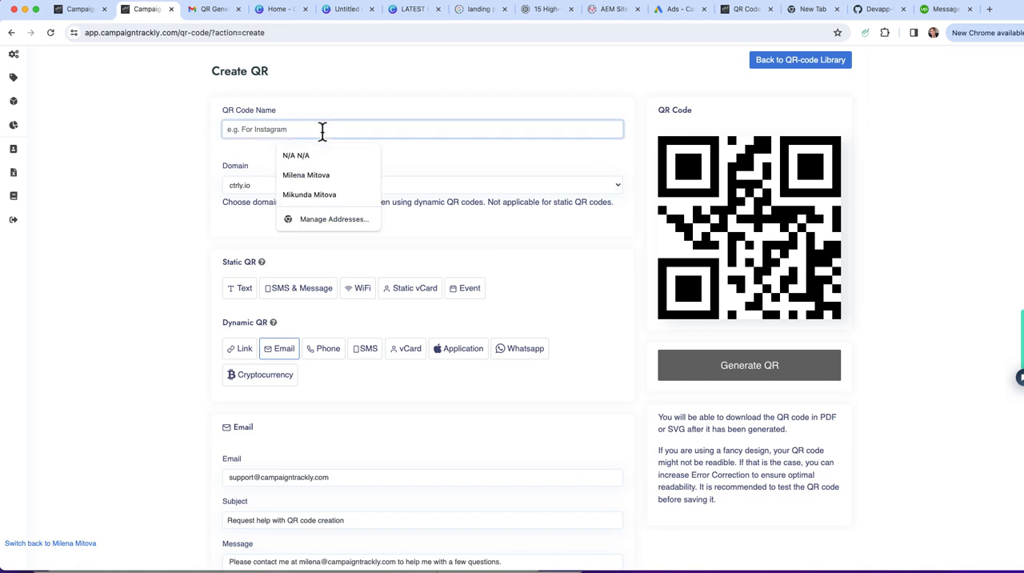
text(Ema)
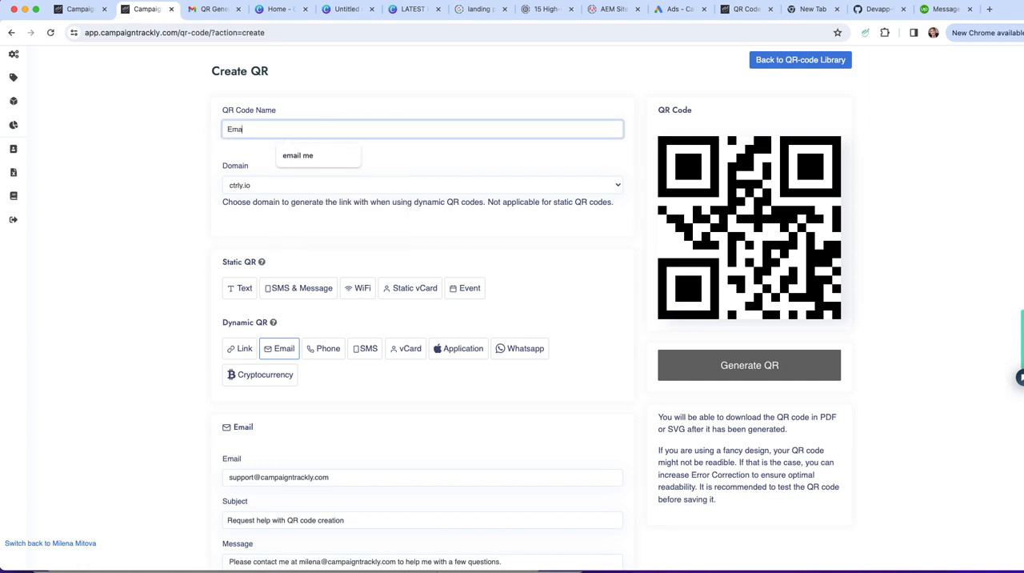
text(il QR Code)
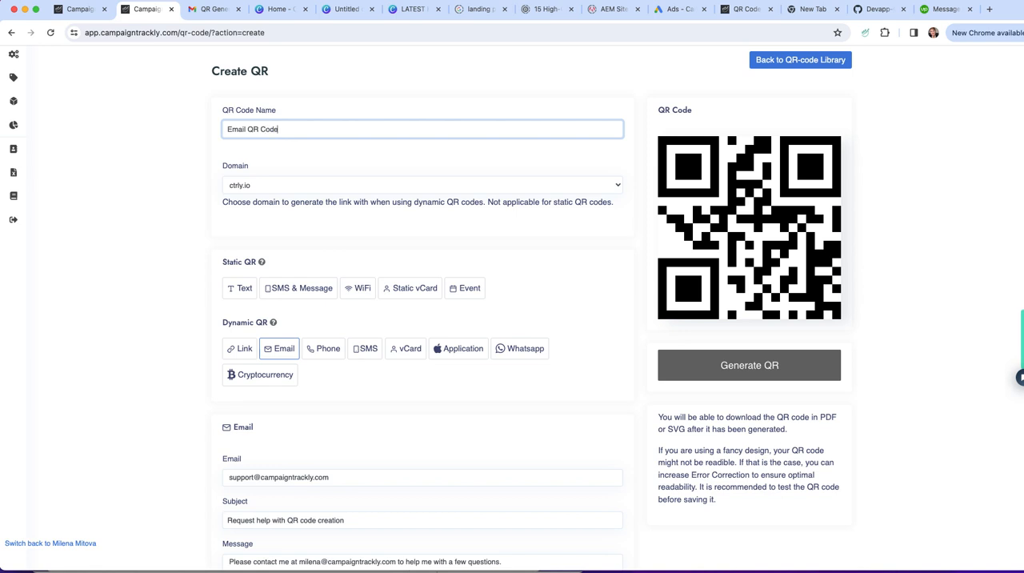
Generate the dynamic email QR code with its name, message details and custom background color
scroll(390, 320, down, 5)
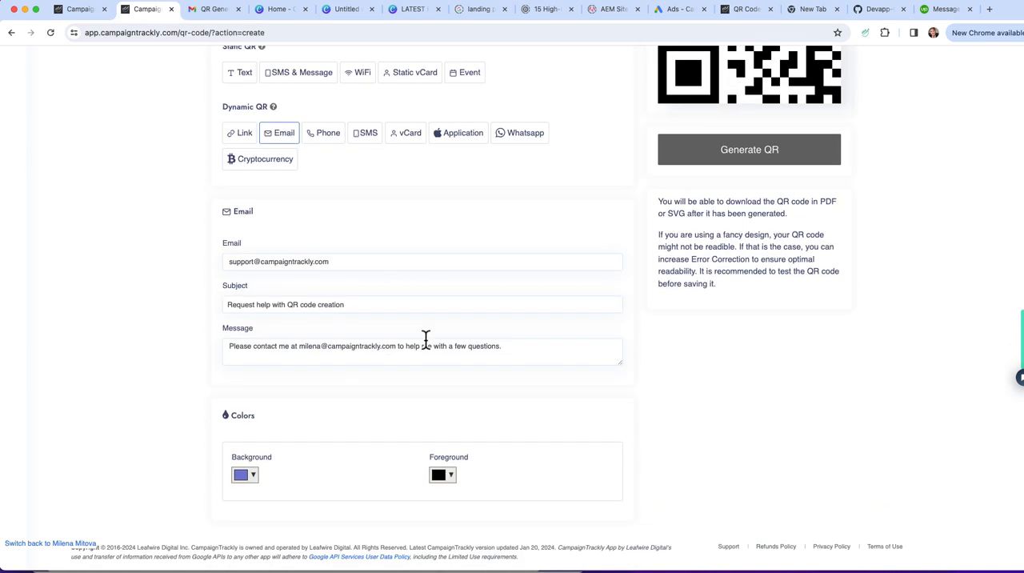
click(505, 304)
click(760, 160)
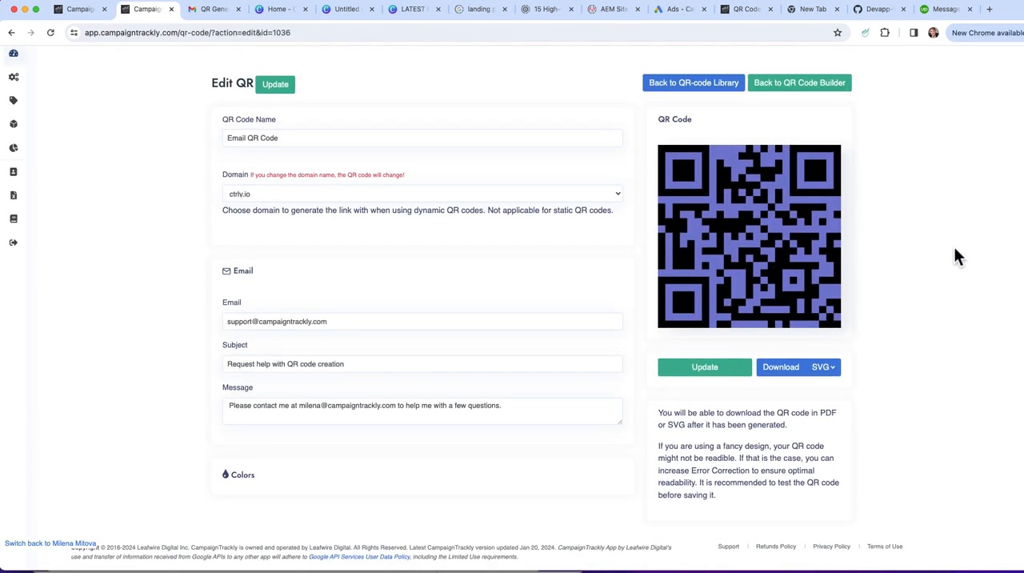
scroll(955, 249, up, 2)
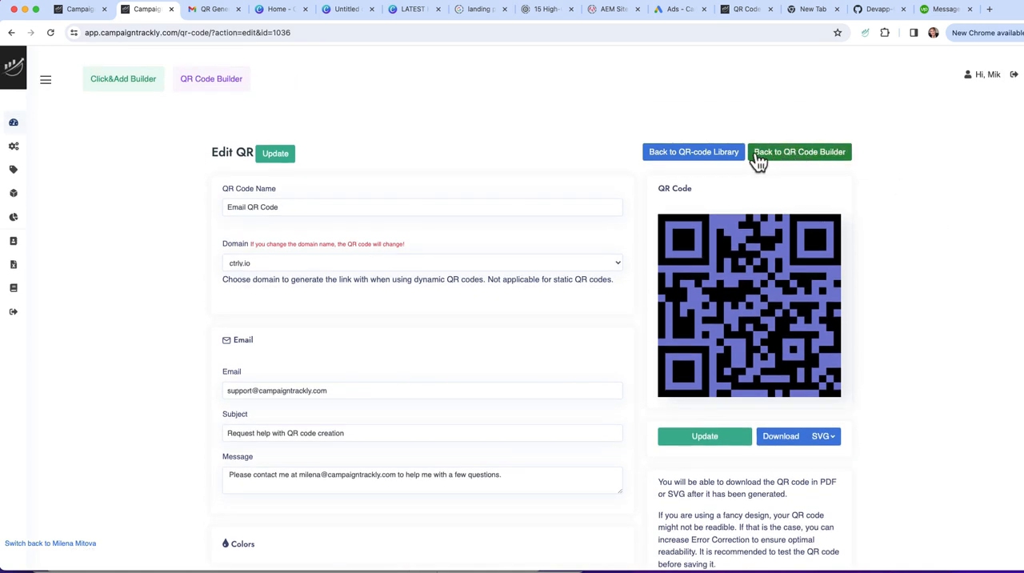
Return to the QR code library and show the edit and download options of the Email QR Code
click(686, 154)
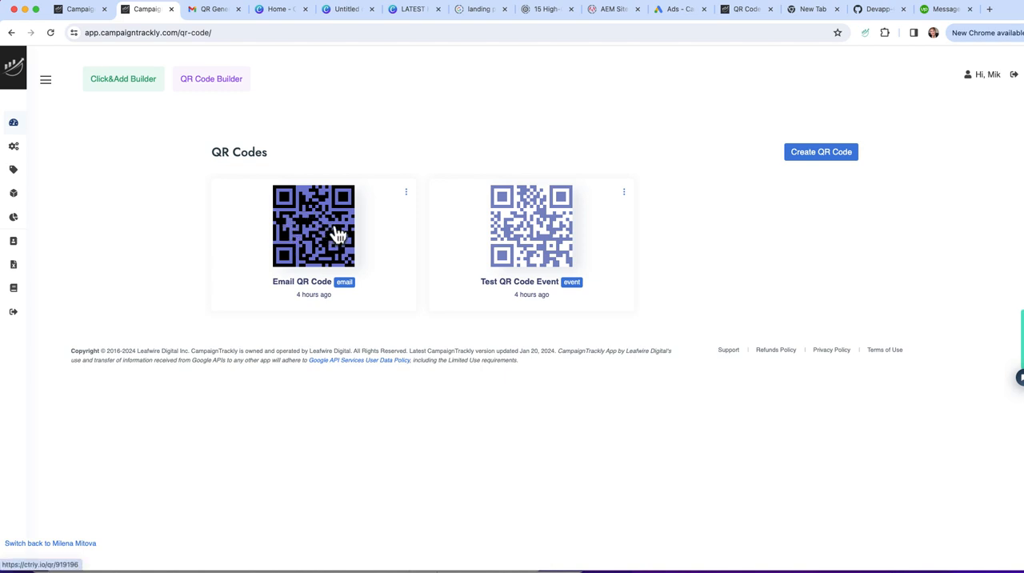
click(406, 193)
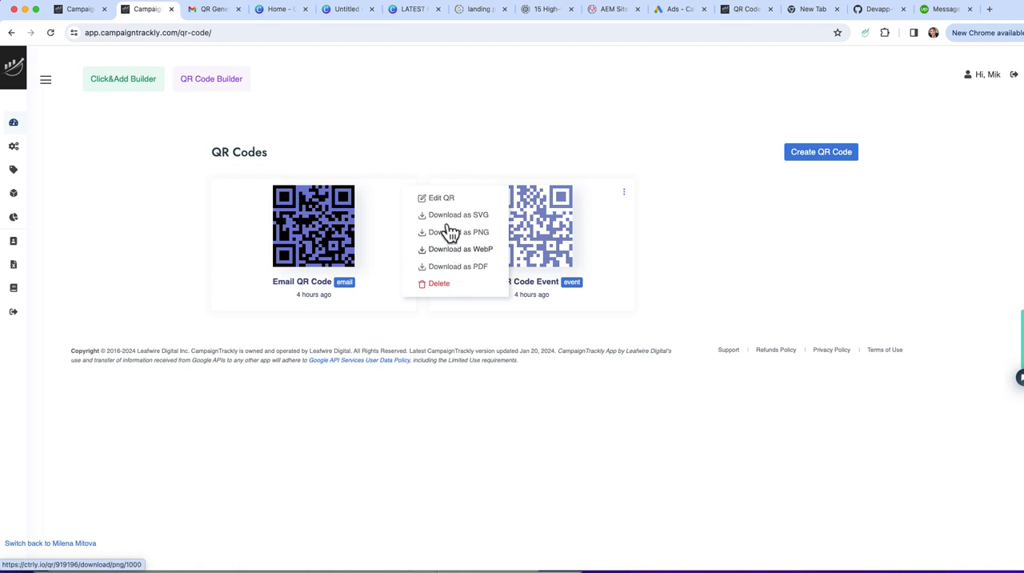
Open a blank QR code creation form and review its static and dynamic code types, text field and color section
click(813, 154)
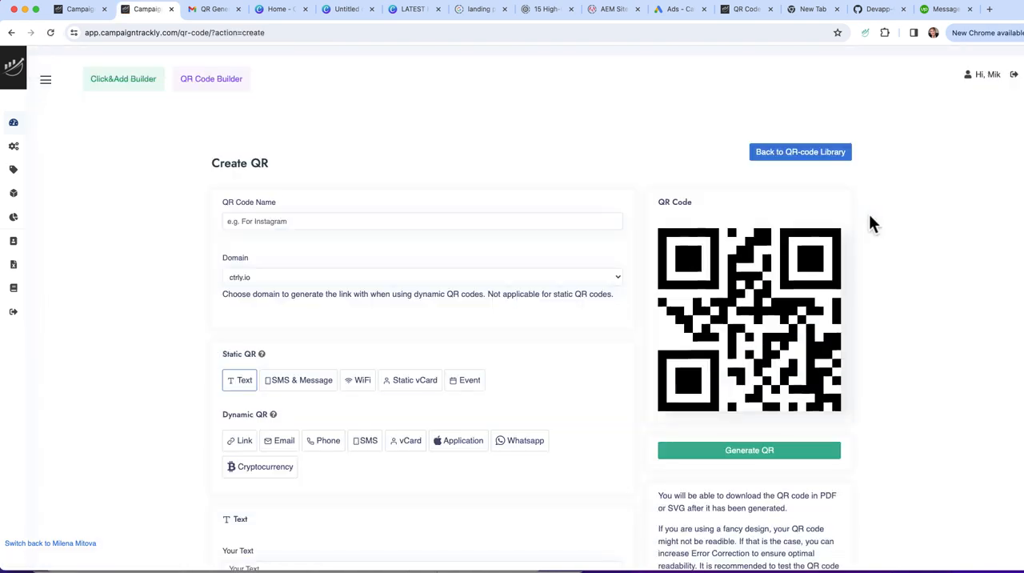
scroll(552, 407, down, 4)
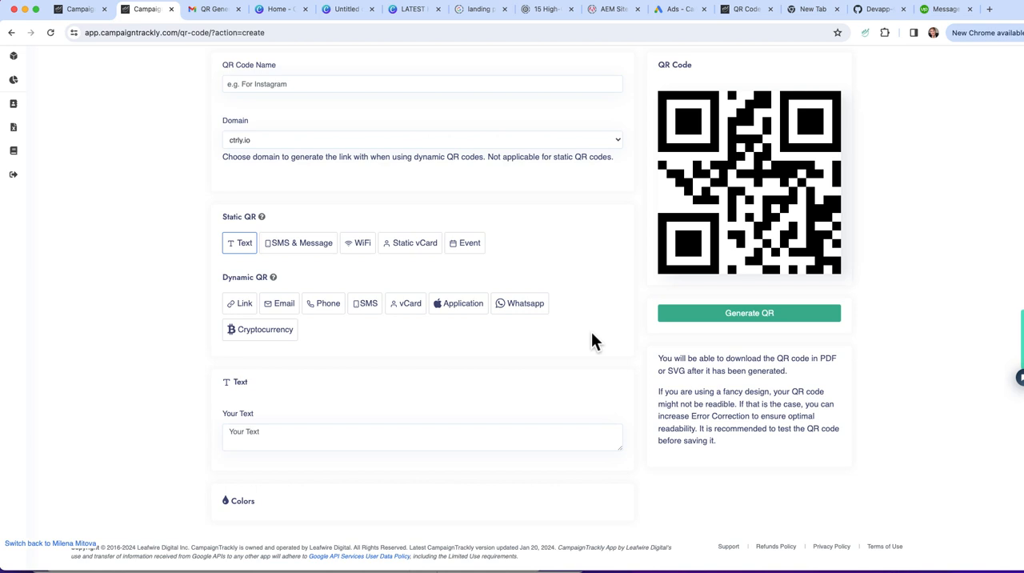
scroll(592, 361, up, 3)
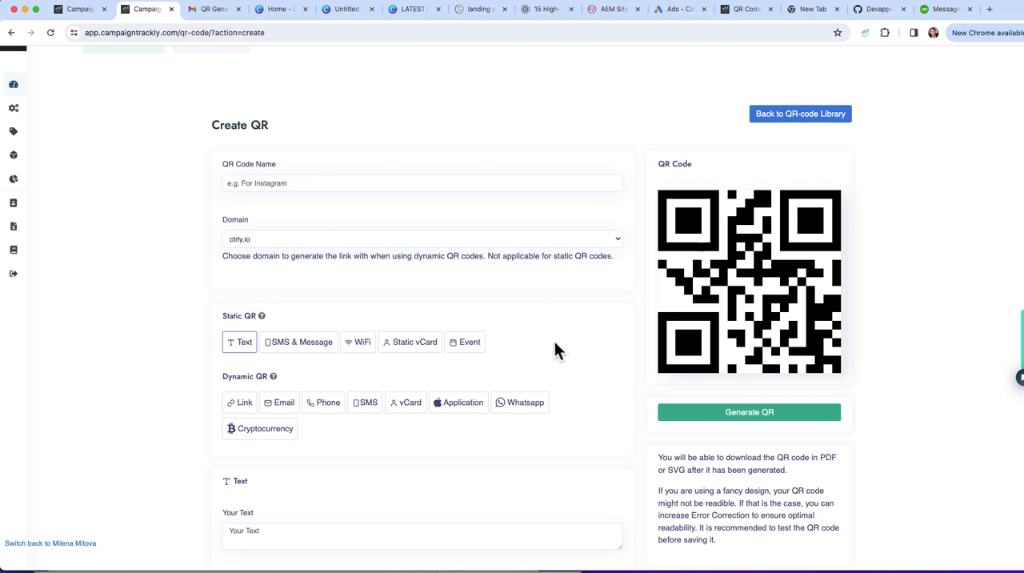
scroll(556, 342, up, 2)
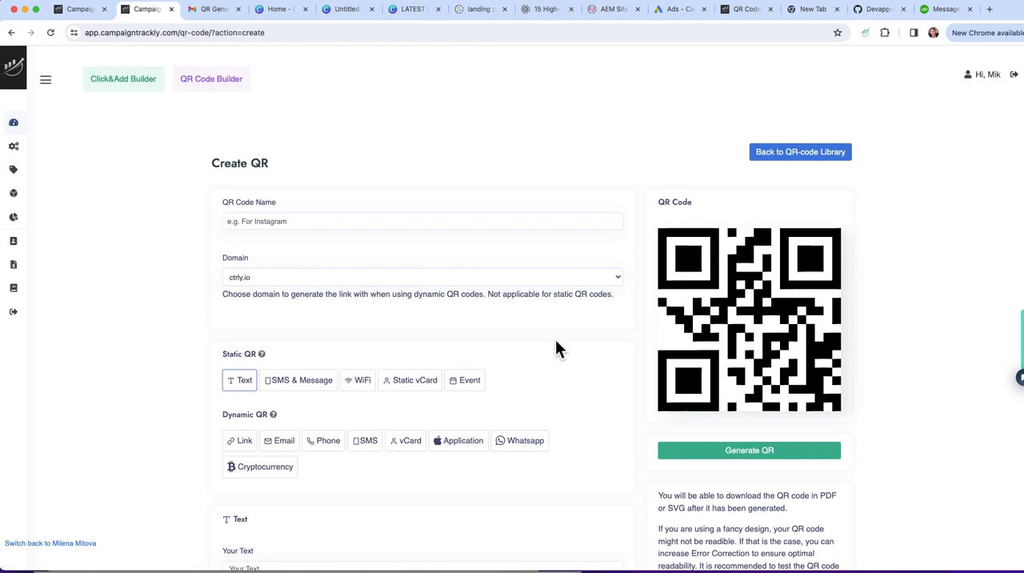
Open the Click&Add Builder for UTM links and look over the campaign fields and the Source/Medium channel list
click(124, 84)
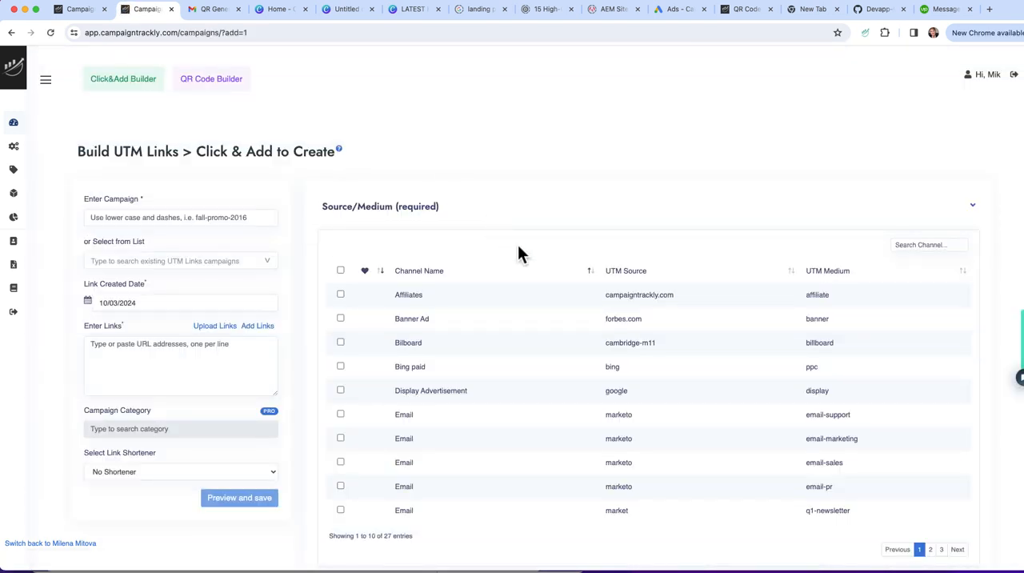
scroll(518, 248, down, 5)
scroll(518, 252, up, 5)
scroll(510, 245, down, 6)
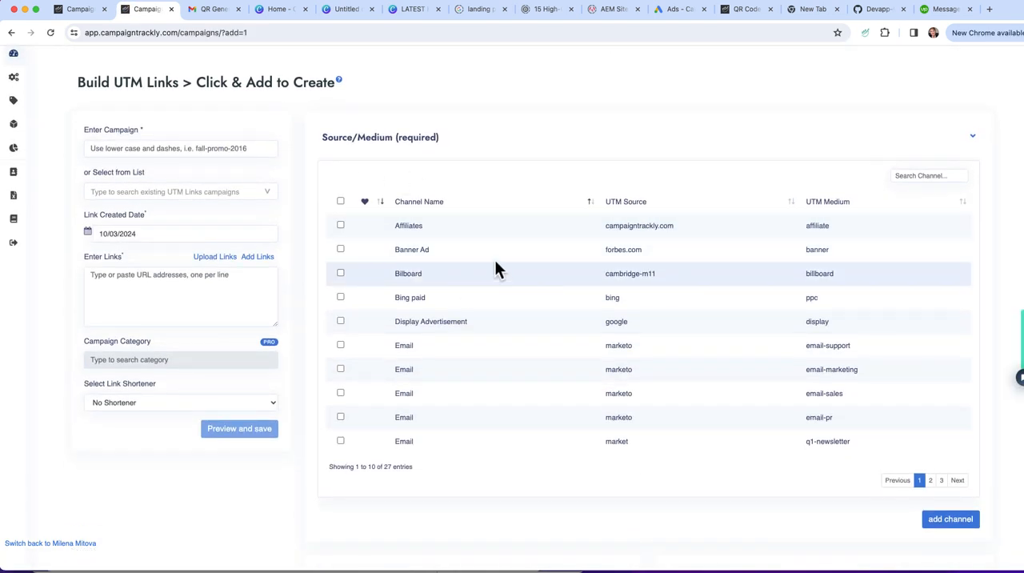
Expand and collapse the Content and Term sections of the UTM link builder to view their tag options
click(623, 406)
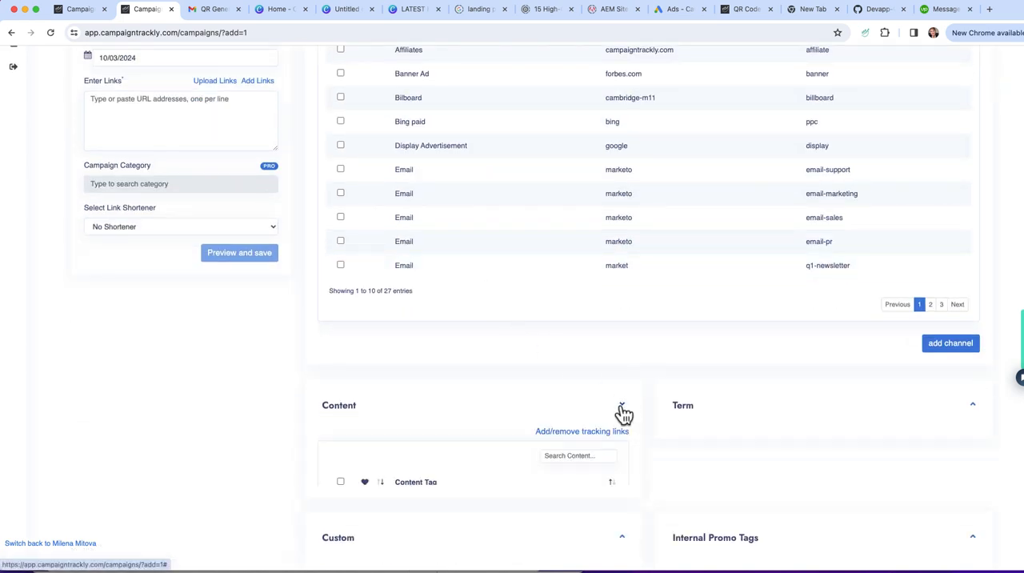
click(622, 406)
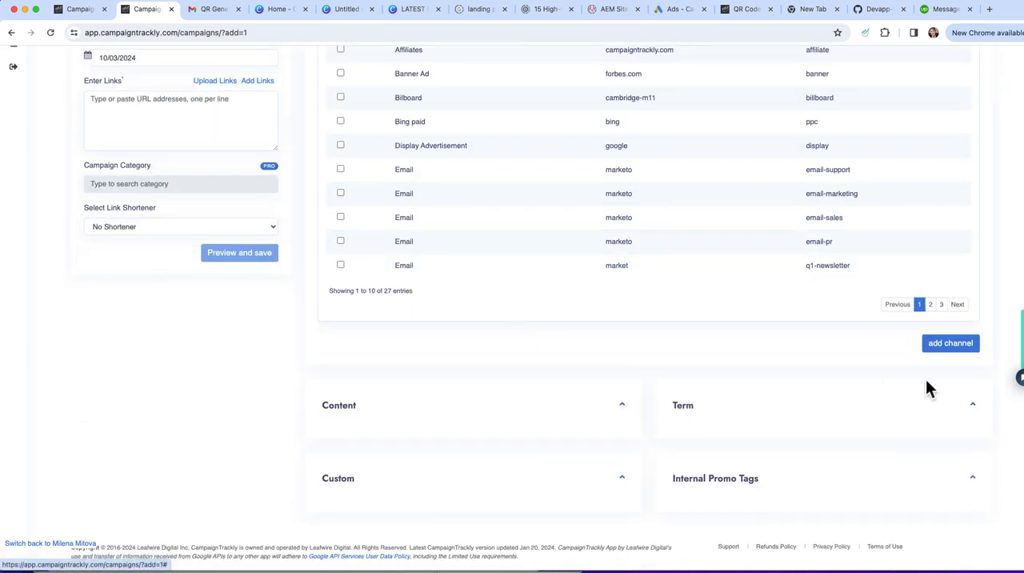
click(928, 399)
scroll(909, 373, down, 2)
click(972, 269)
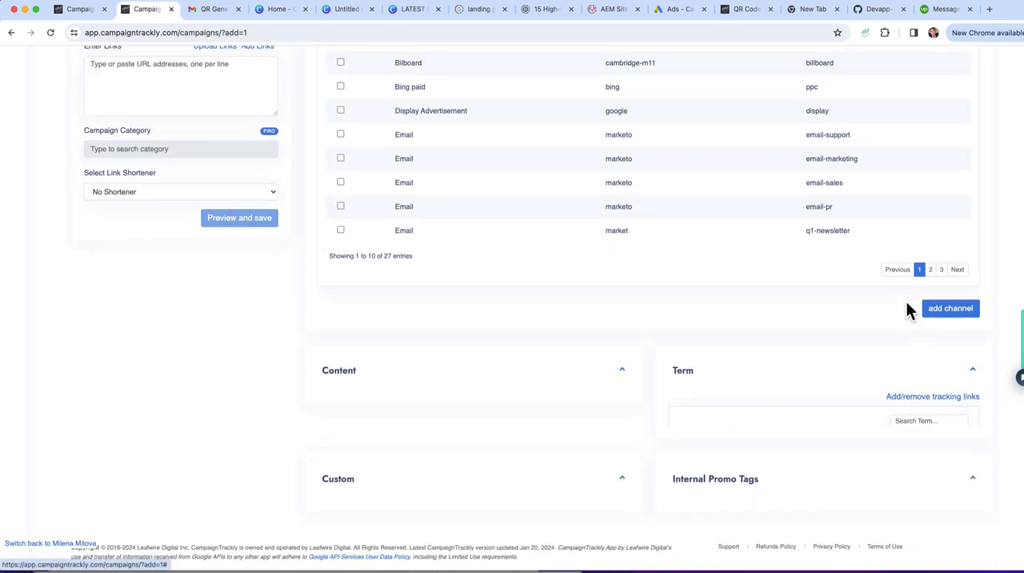
scroll(739, 325, up, 5)
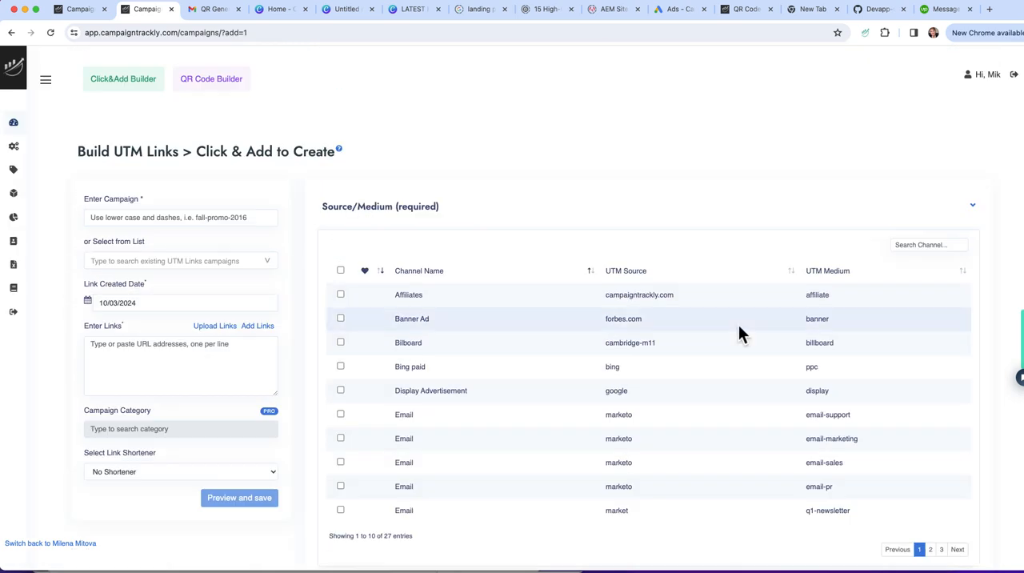